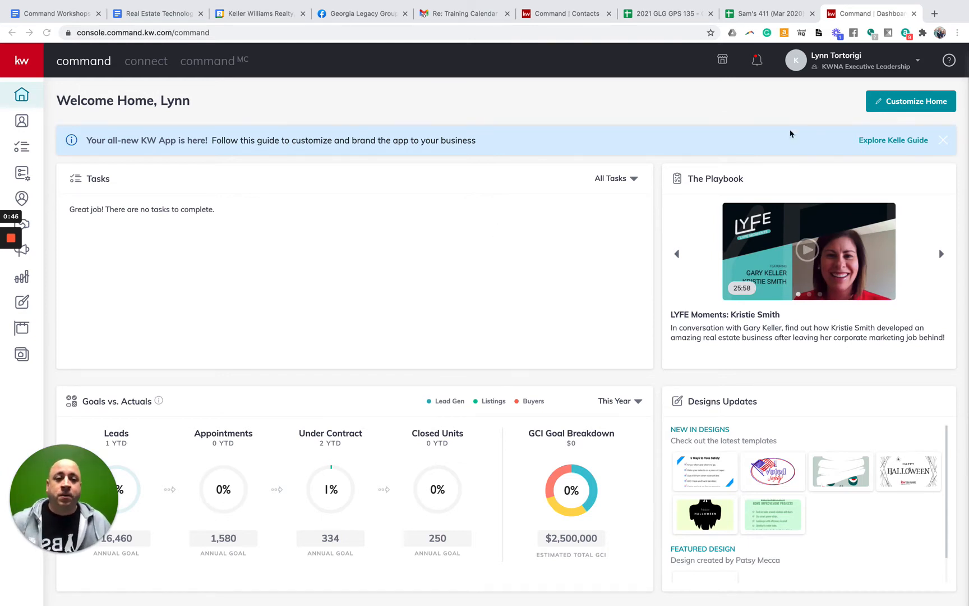
# Switch to the personal account, back to KWNA Executive Leadership, then reopen the account options
pyautogui.click(839, 63)
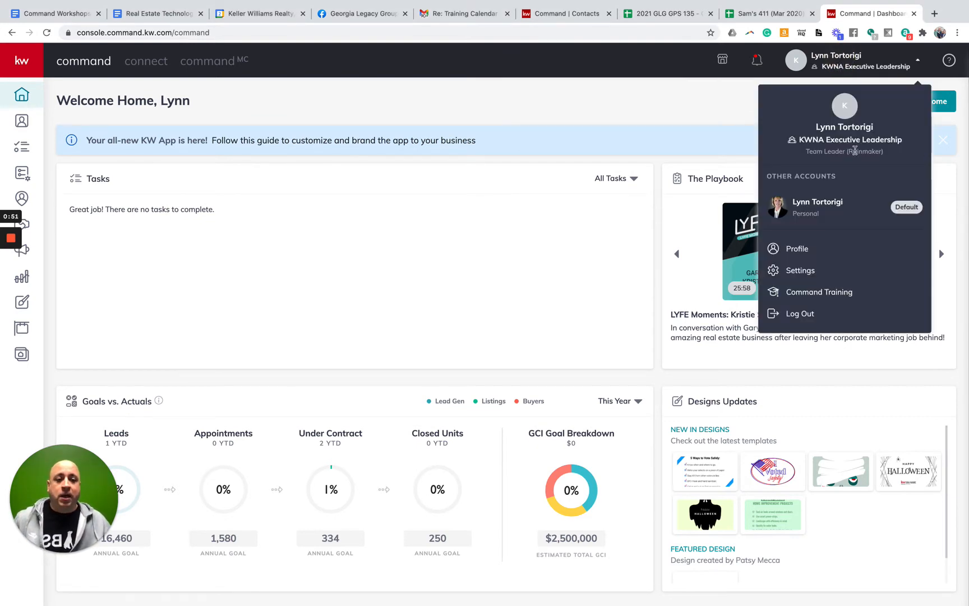
pyautogui.click(833, 207)
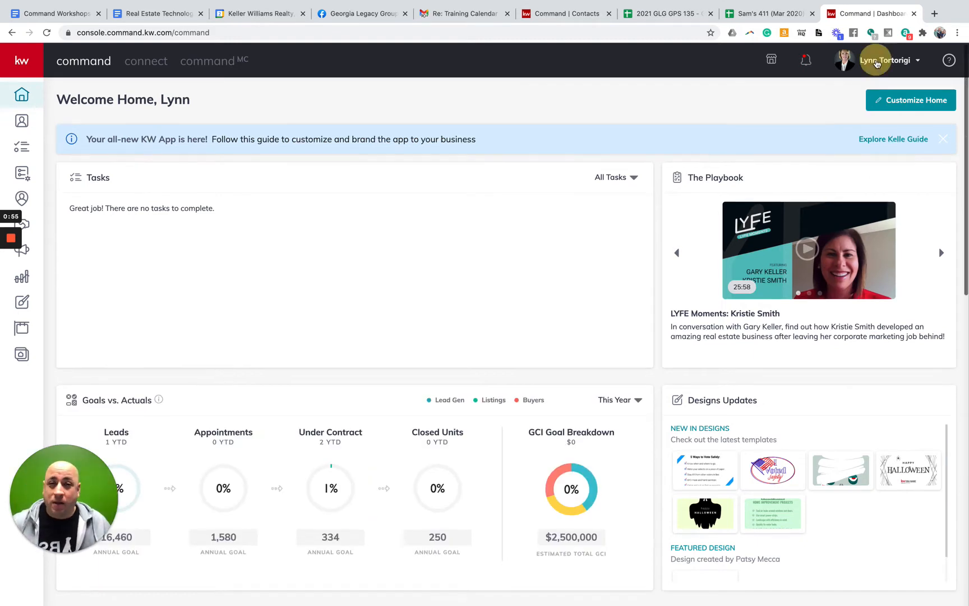
pyautogui.click(875, 62)
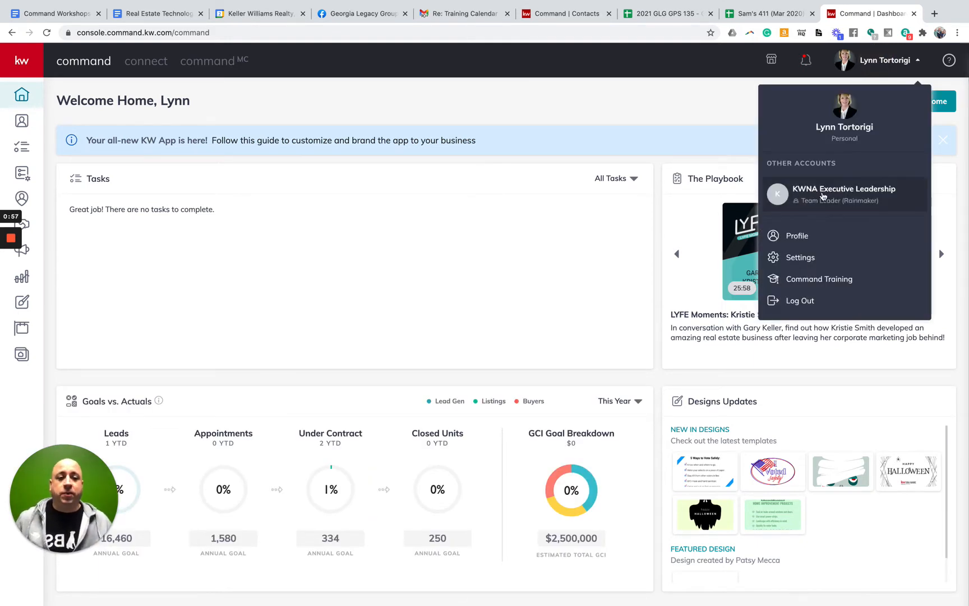
pyautogui.click(822, 196)
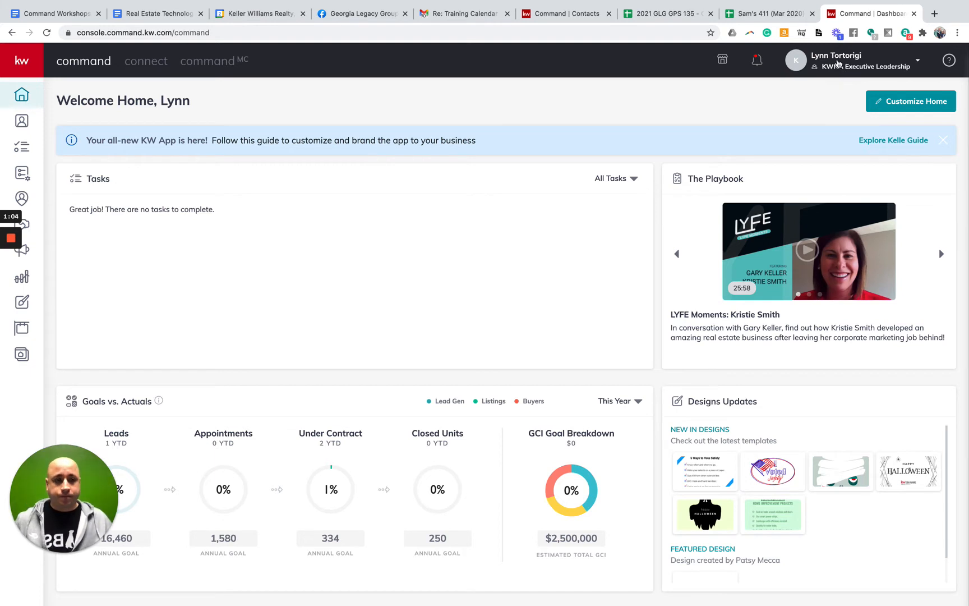
pyautogui.click(832, 61)
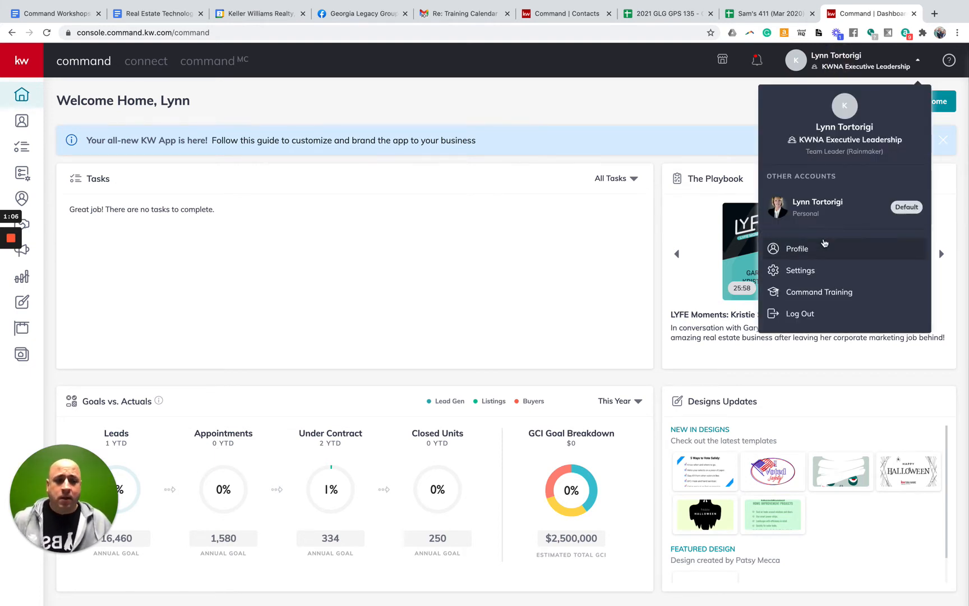
# Go to Settings, open General Settings > Team Management, and reload the page after the error
pyautogui.click(807, 270)
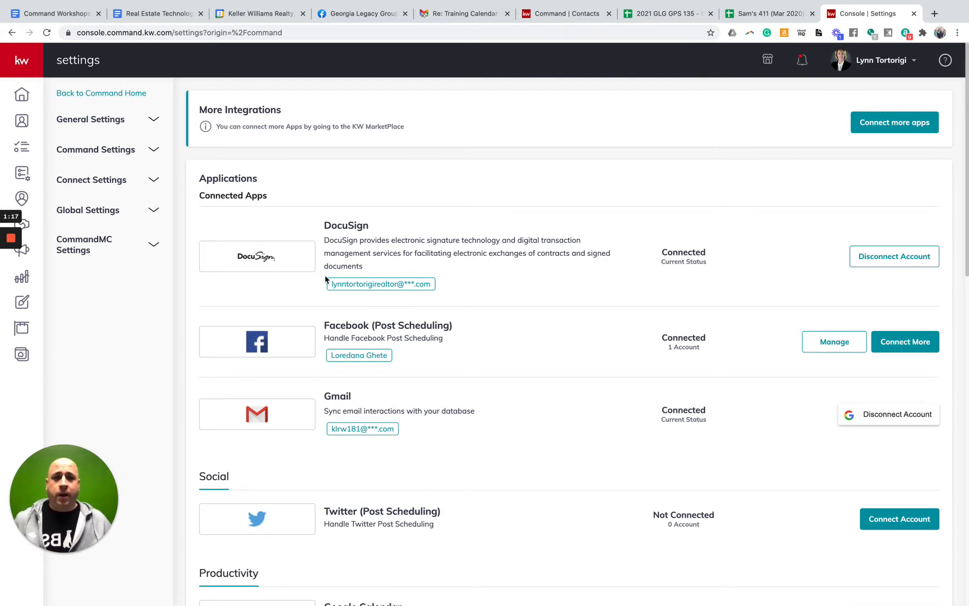
pyautogui.click(99, 124)
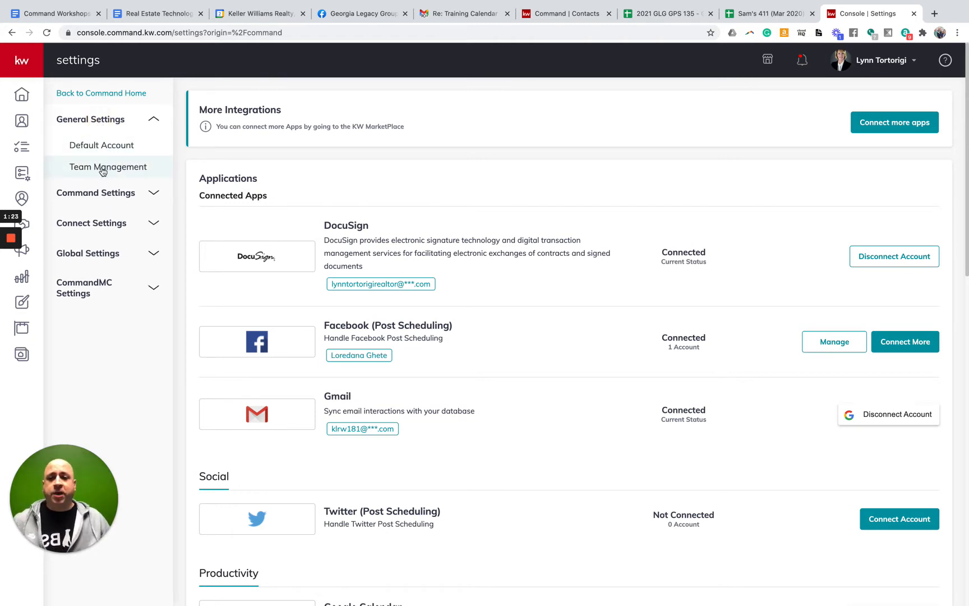
pyautogui.hscroll(1, 103, 171)
pyautogui.hscroll(-1, 103, 172)
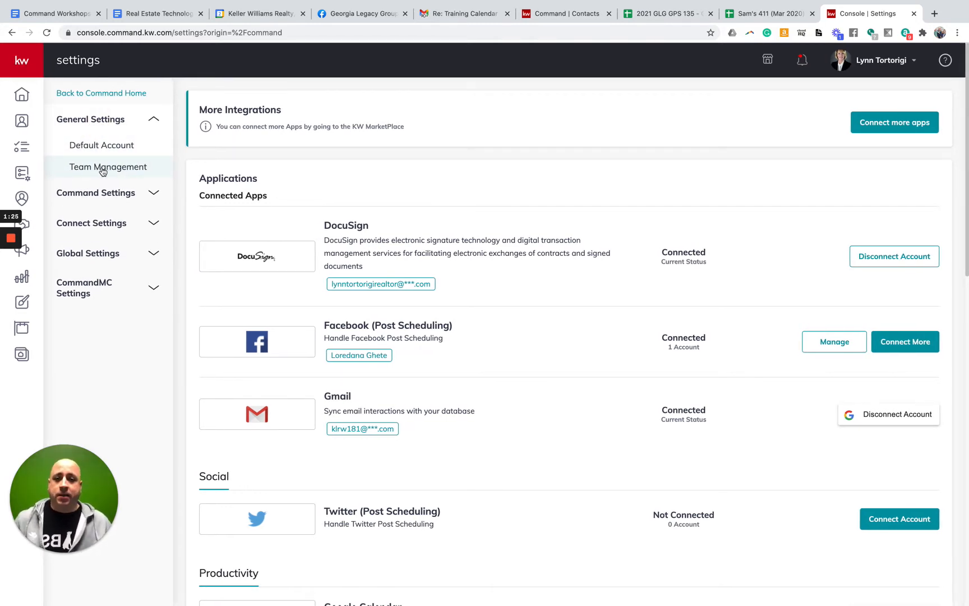
pyautogui.click(102, 168)
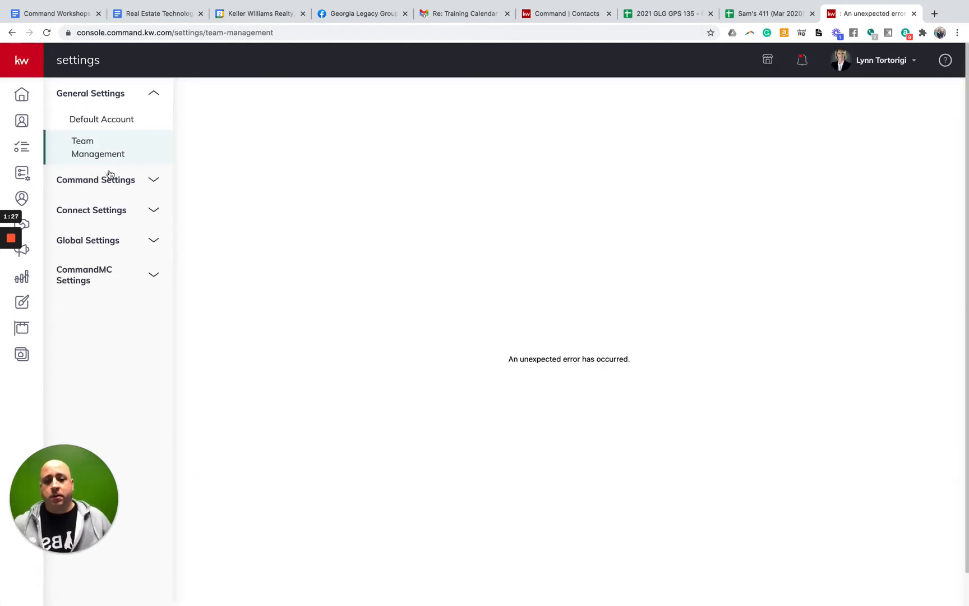
pyautogui.click(46, 36)
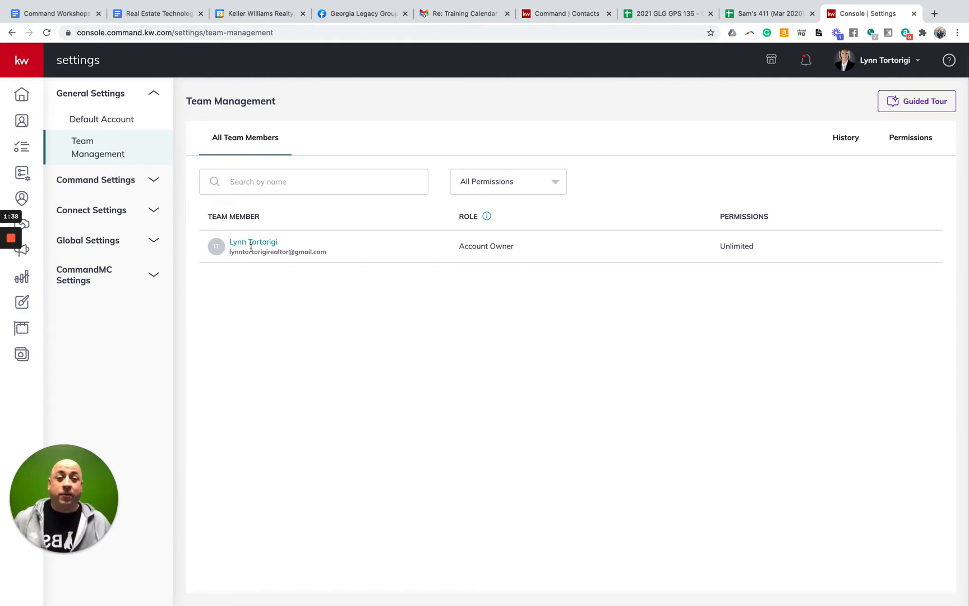
# Switch to KWNA Executive Leadership, compare with the personal account, then switch back to KWNA Executive Leadership
pyautogui.click(885, 63)
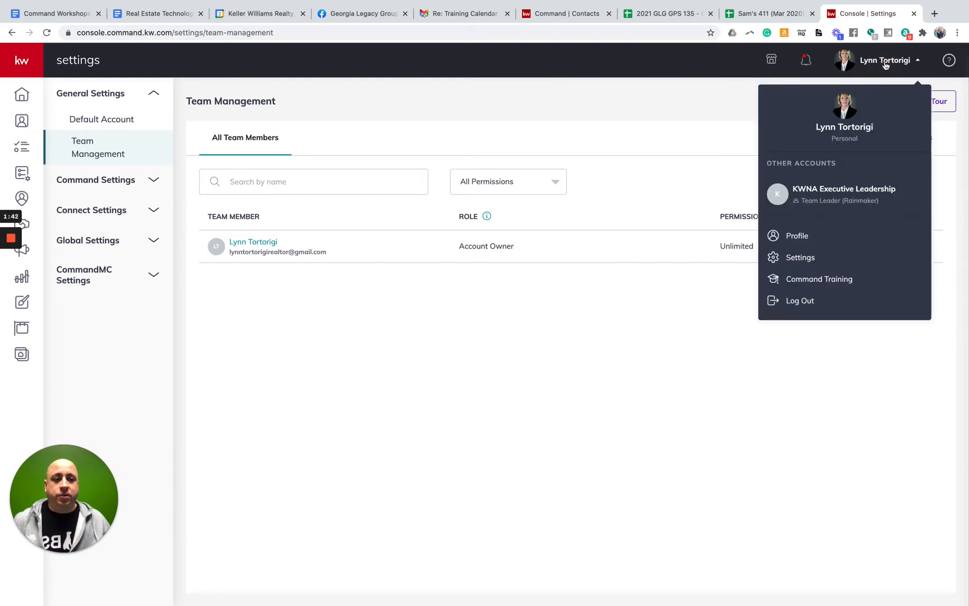
pyautogui.click(834, 201)
pyautogui.click(871, 66)
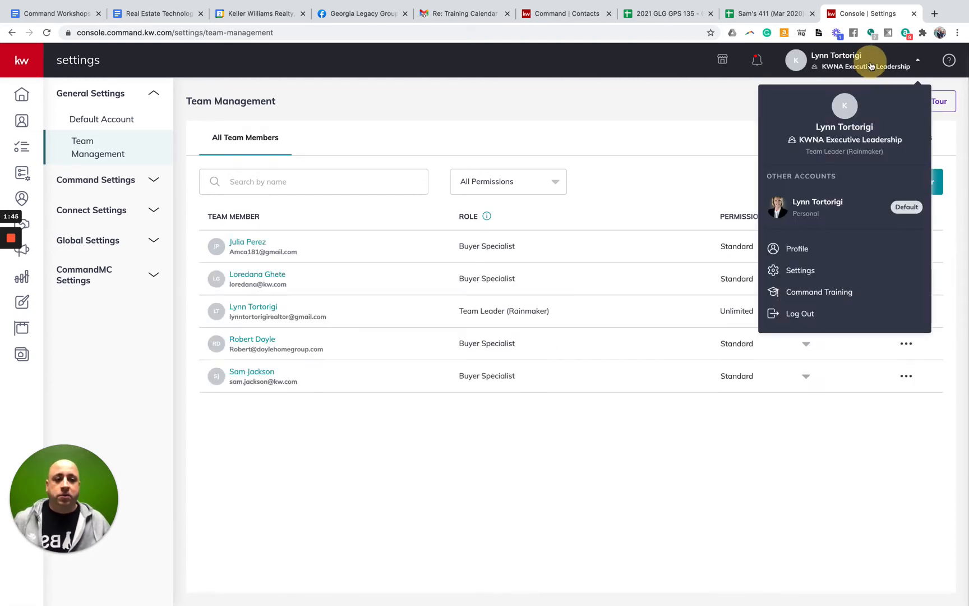
pyautogui.click(609, 133)
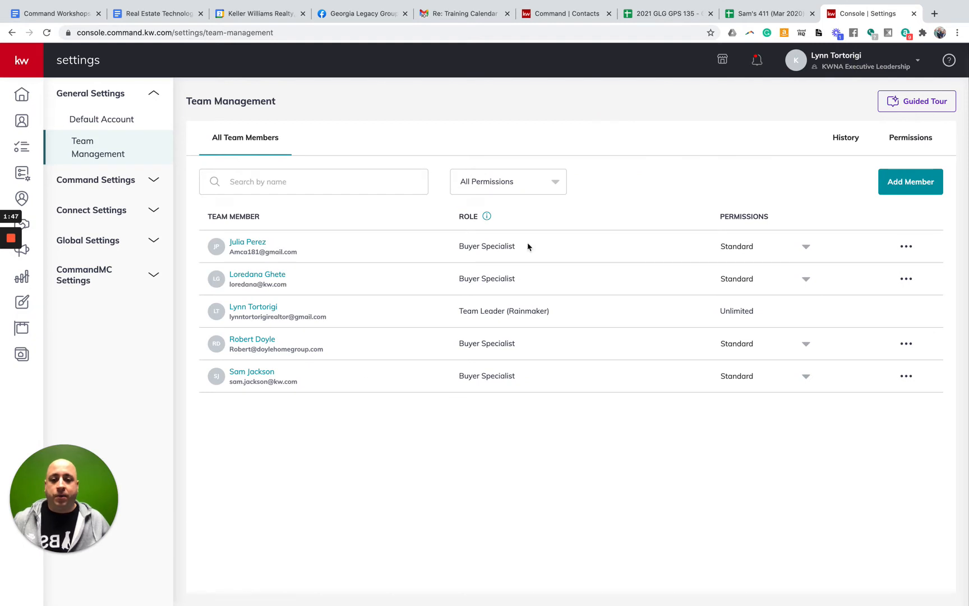
pyautogui.click(845, 66)
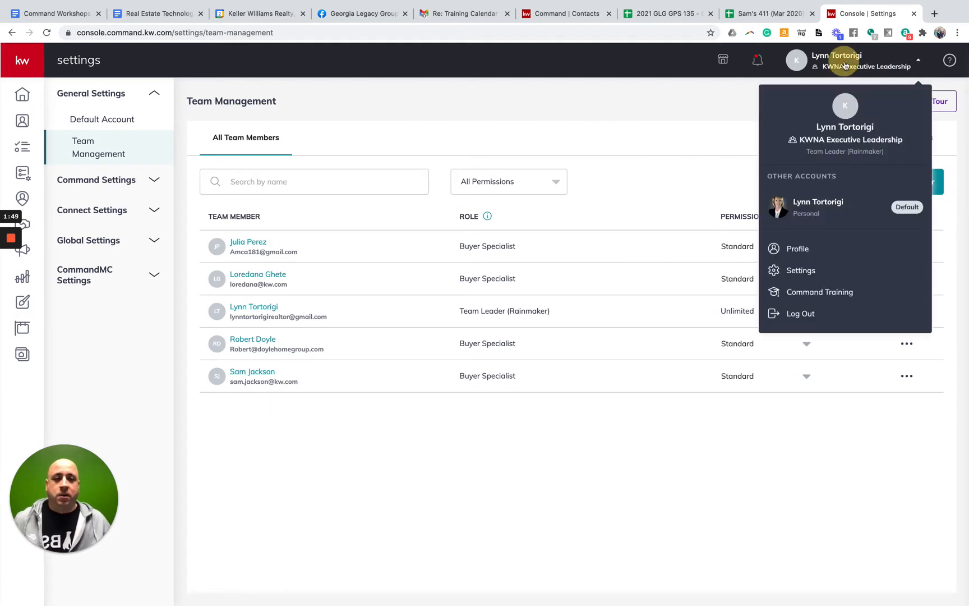
pyautogui.click(801, 202)
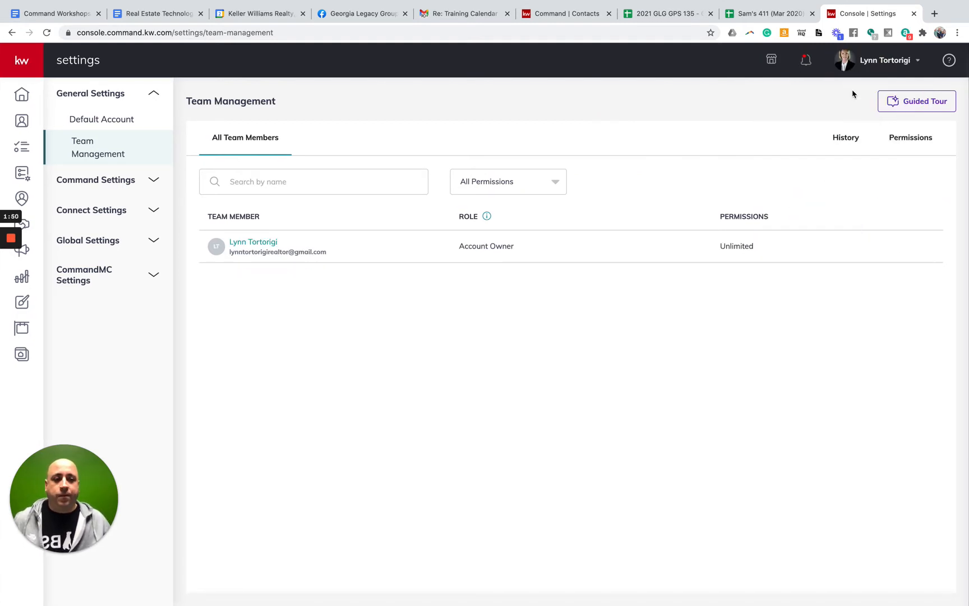
pyautogui.click(870, 66)
pyautogui.click(843, 192)
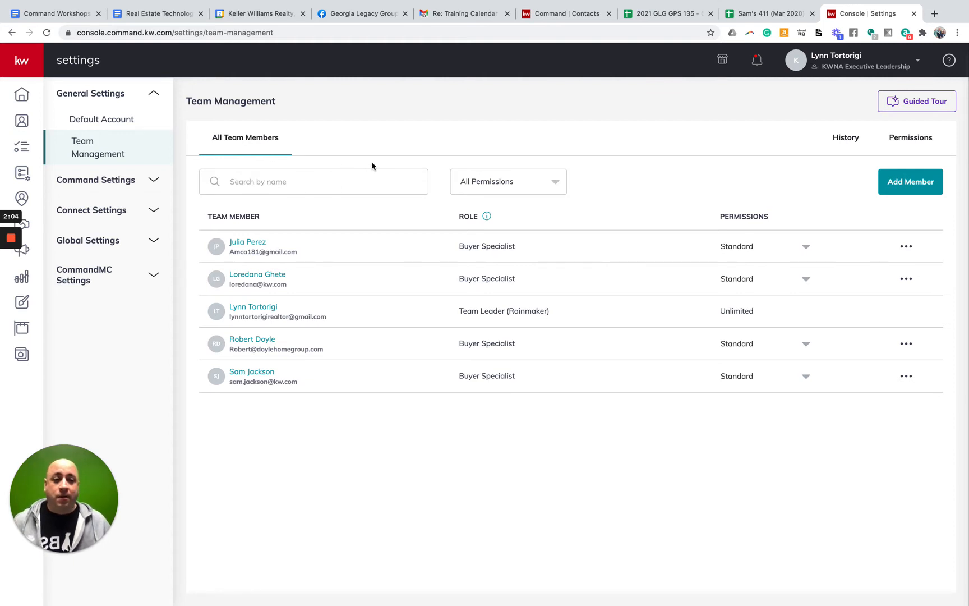
# Run the Team Management guided tour, confirming the member list, through to the permission-levels help article
pyautogui.click(913, 104)
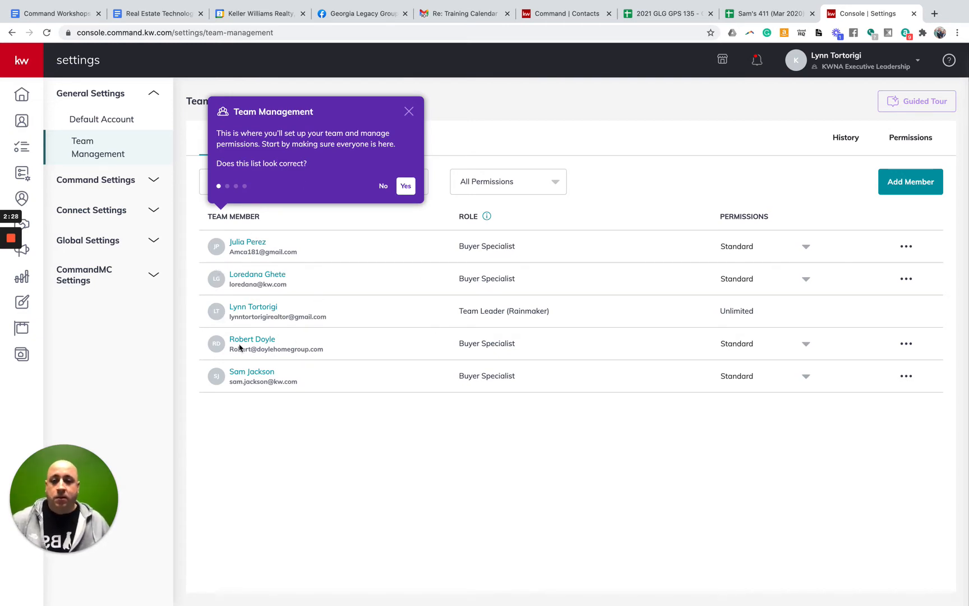
pyautogui.click(406, 187)
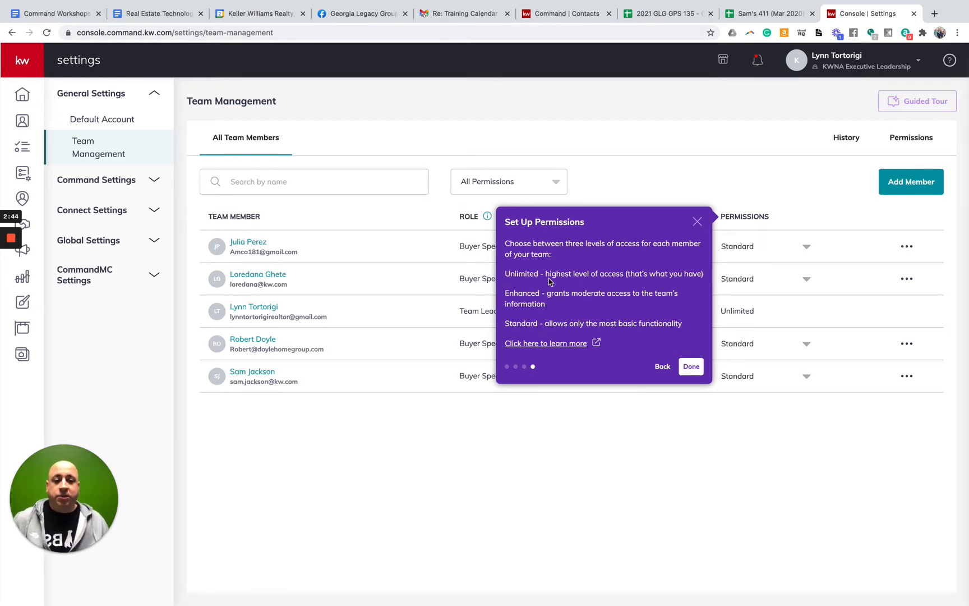
pyautogui.moveTo(545, 275); pyautogui.dragTo(706, 274)
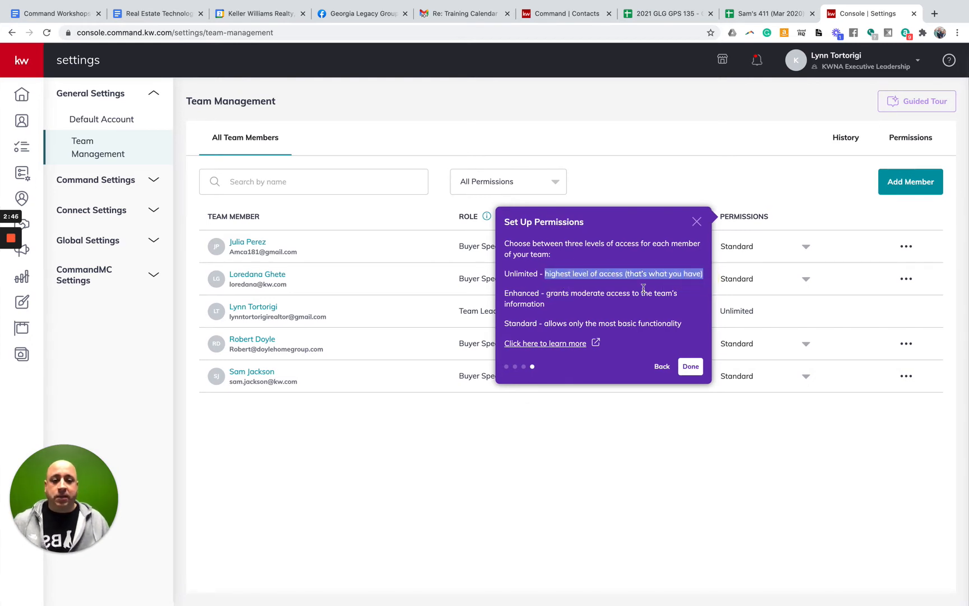
pyautogui.click(608, 294)
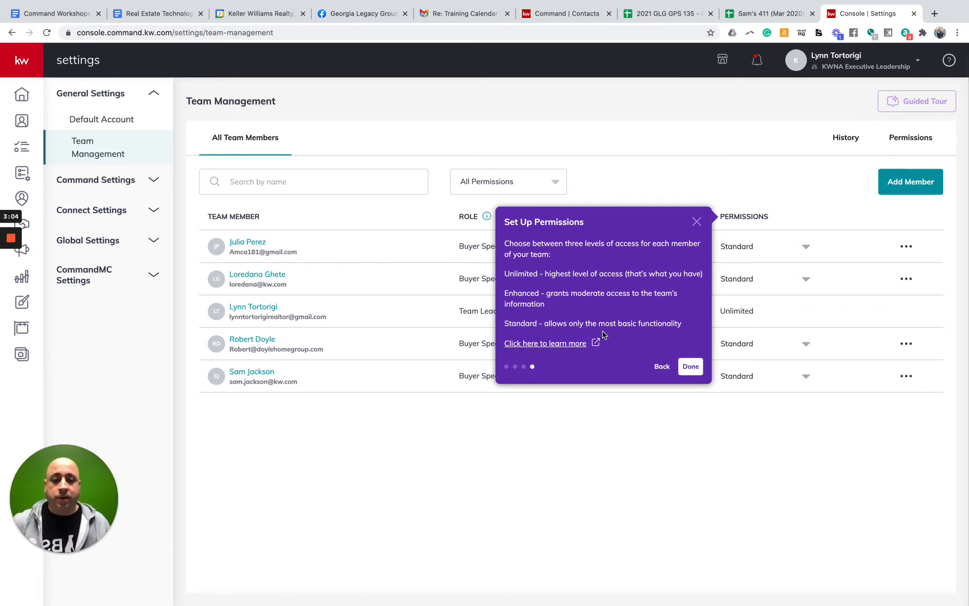
pyautogui.click(537, 346)
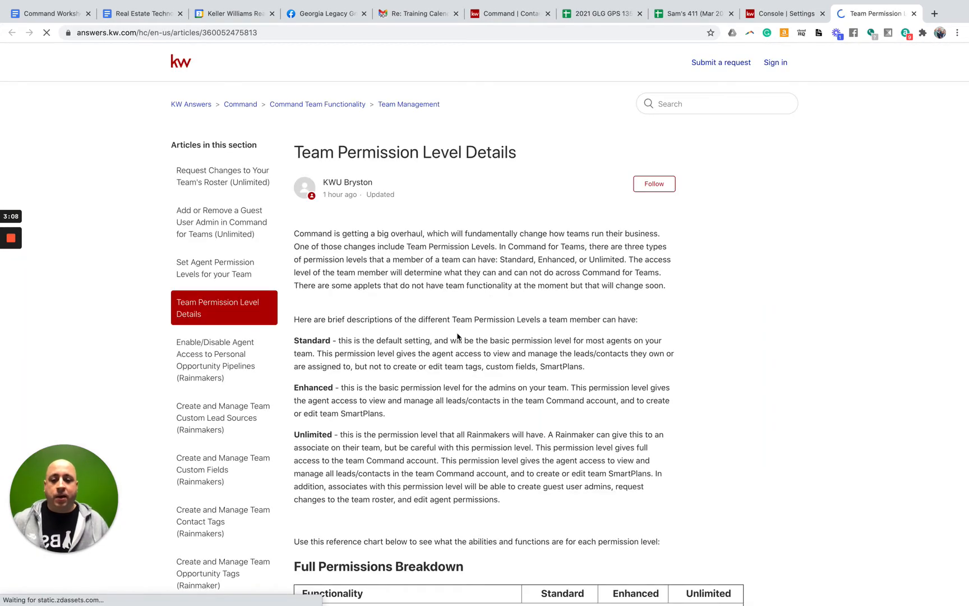
# Read through the Full Permissions Breakdown table, then return to the Console Settings tab
pyautogui.scroll(-9, 457, 336)
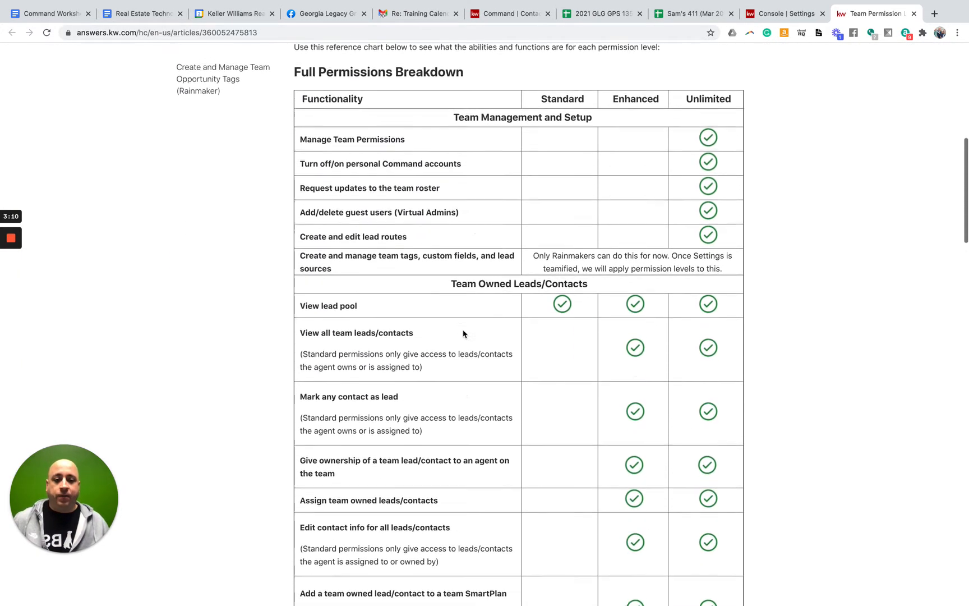
pyautogui.scroll(1, 464, 334)
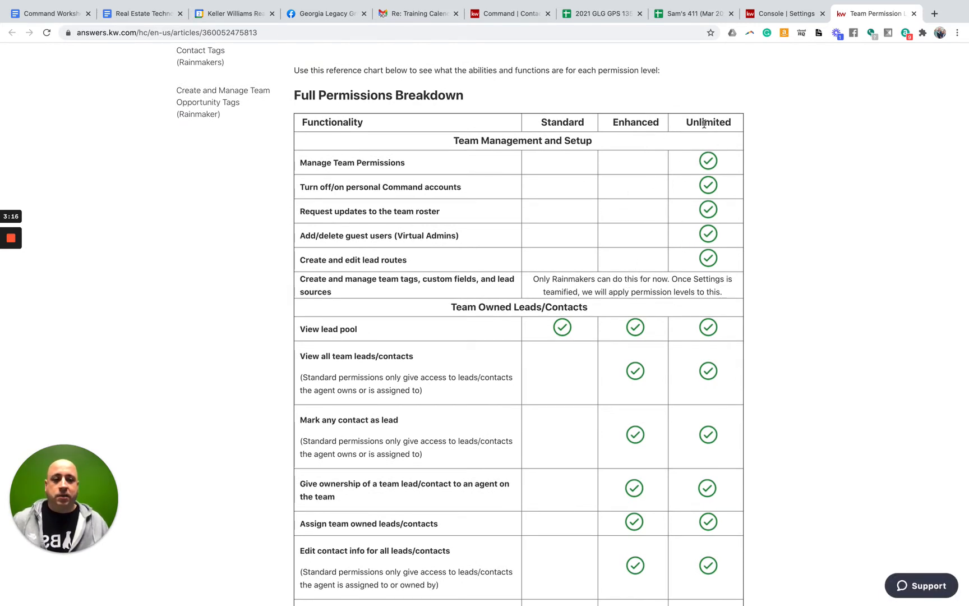
pyautogui.scroll(-6, 601, 242)
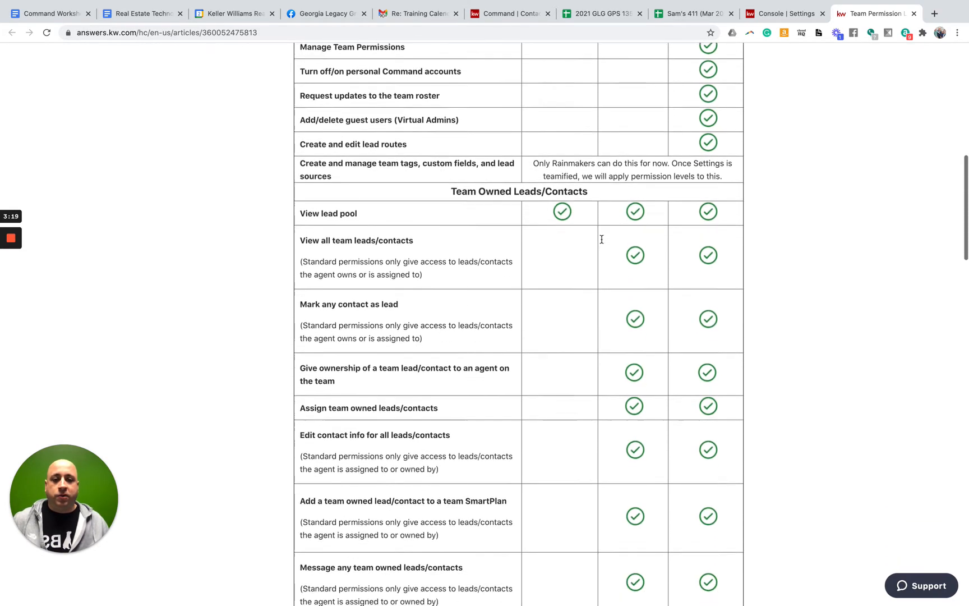
pyautogui.scroll(-10, 602, 243)
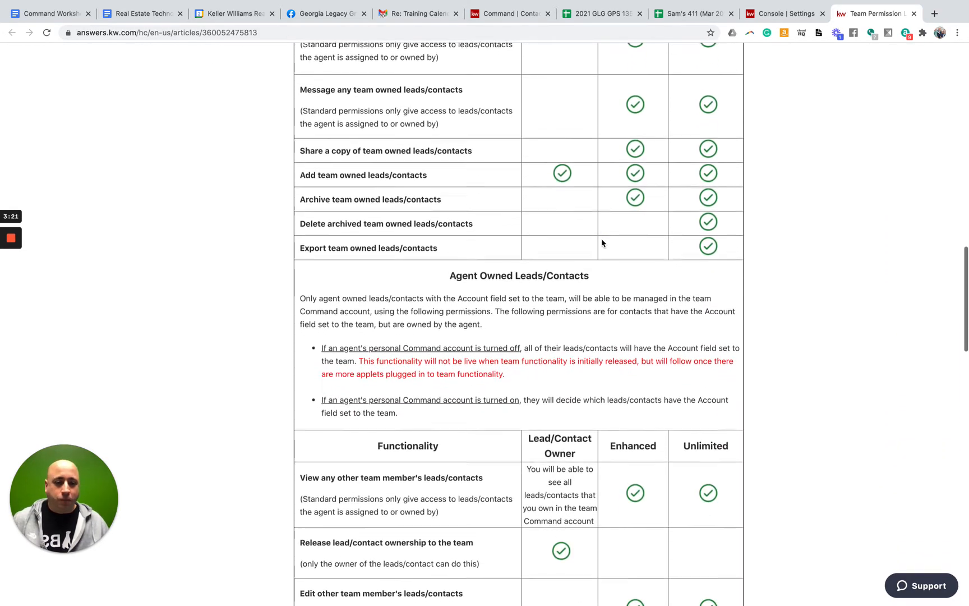
pyautogui.scroll(-8, 601, 242)
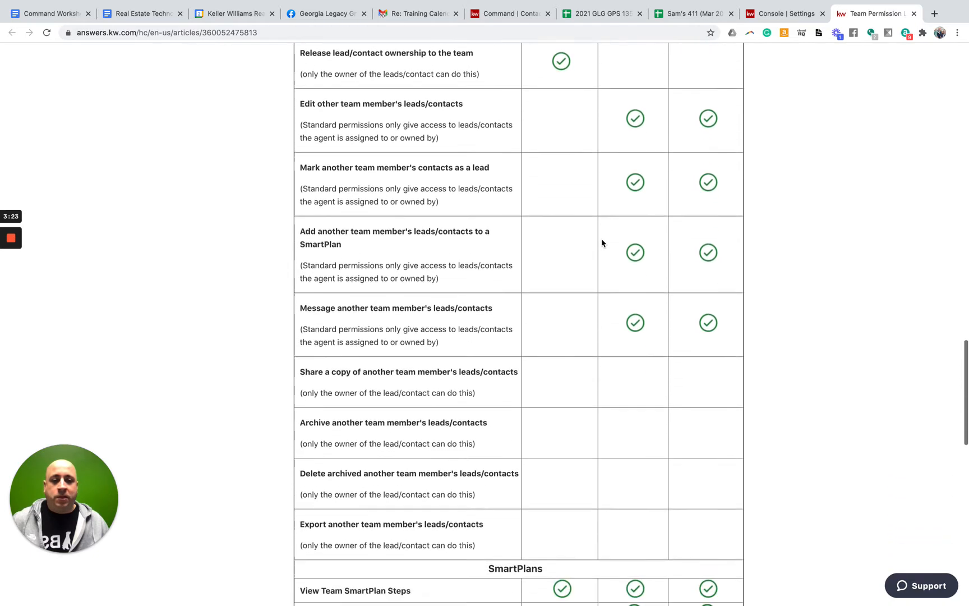
pyautogui.scroll(-3, 600, 246)
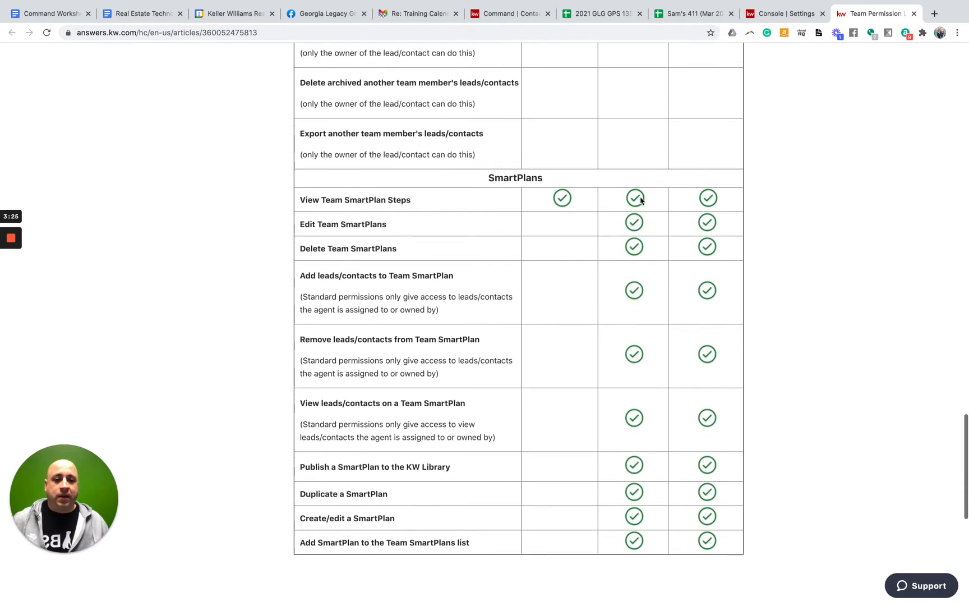
pyautogui.scroll(10, 632, 241)
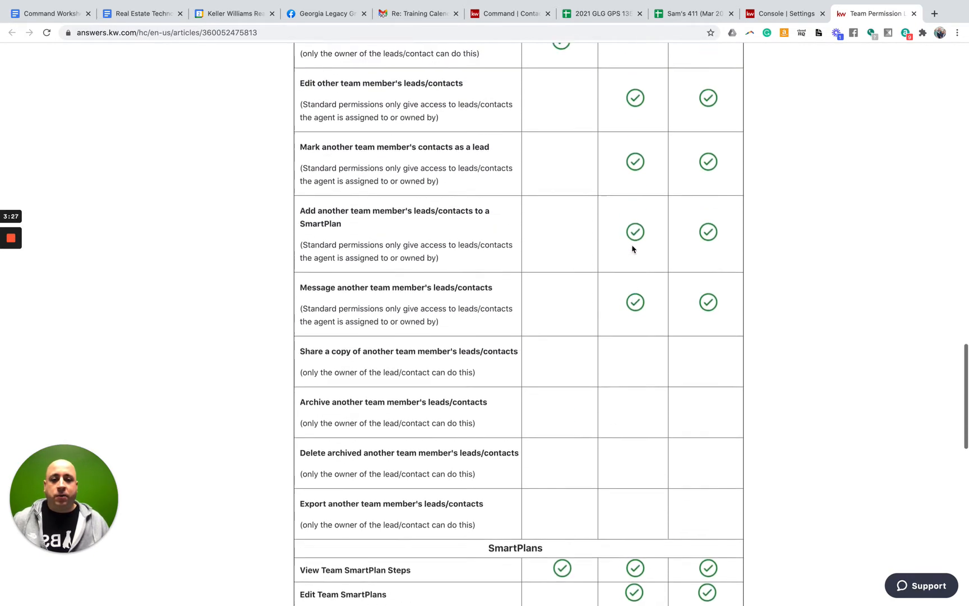
pyautogui.scroll(13, 633, 249)
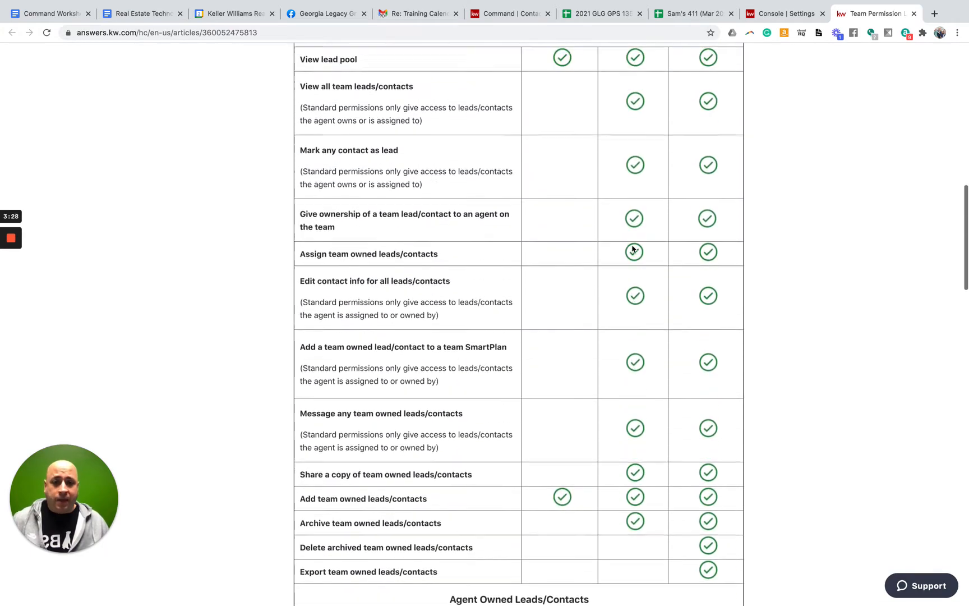
pyautogui.scroll(1, 410, 155)
pyautogui.scroll(4, 468, 185)
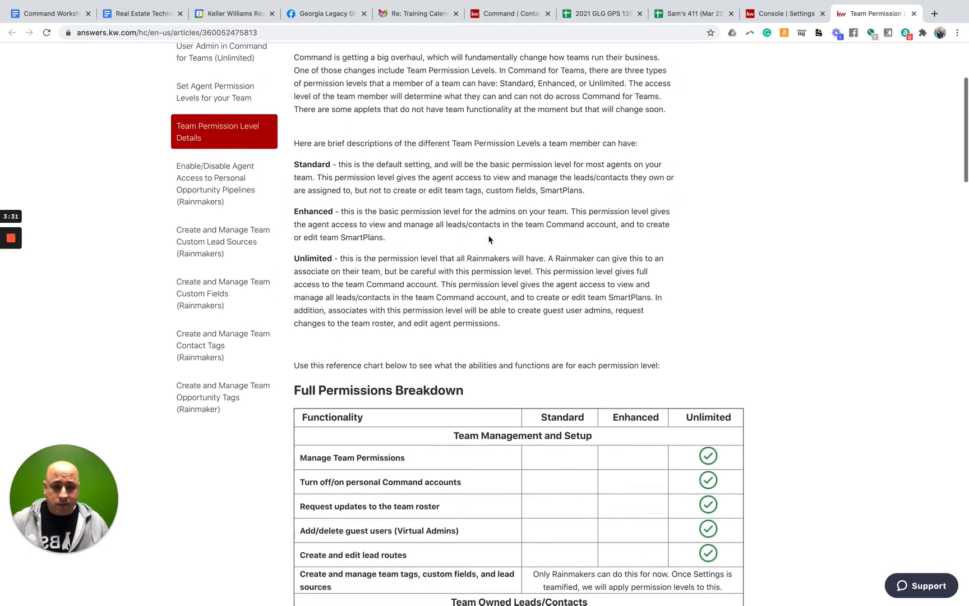
pyautogui.scroll(-7, 488, 242)
pyautogui.scroll(-1, 477, 230)
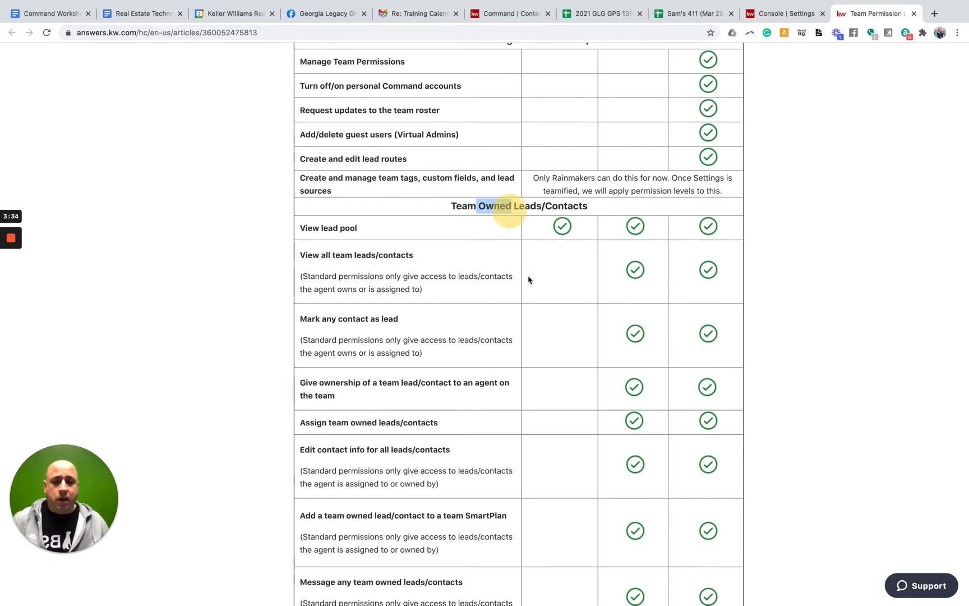
pyautogui.scroll(-10, 528, 278)
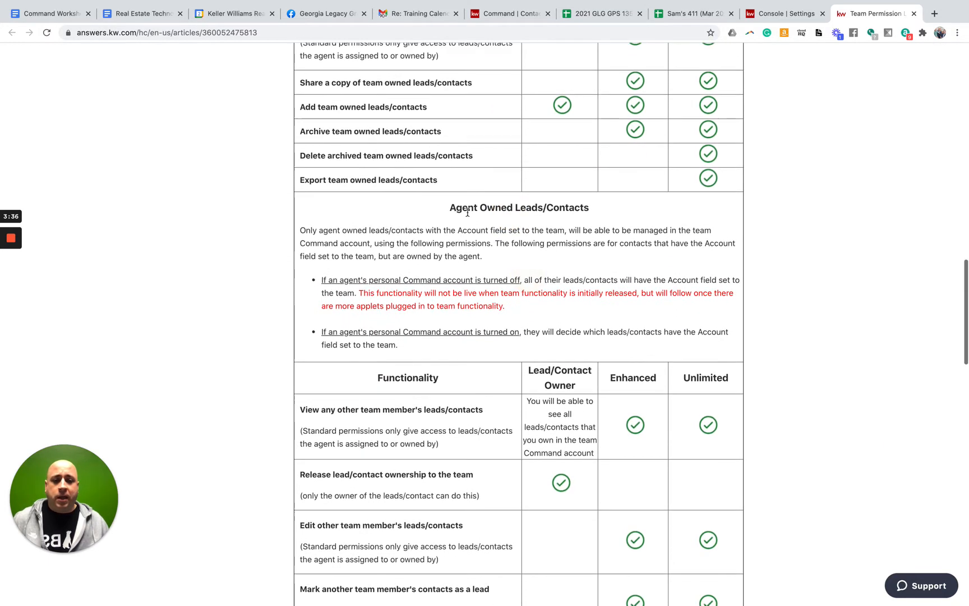
pyautogui.scroll(-4, 516, 320)
pyautogui.scroll(-8, 515, 325)
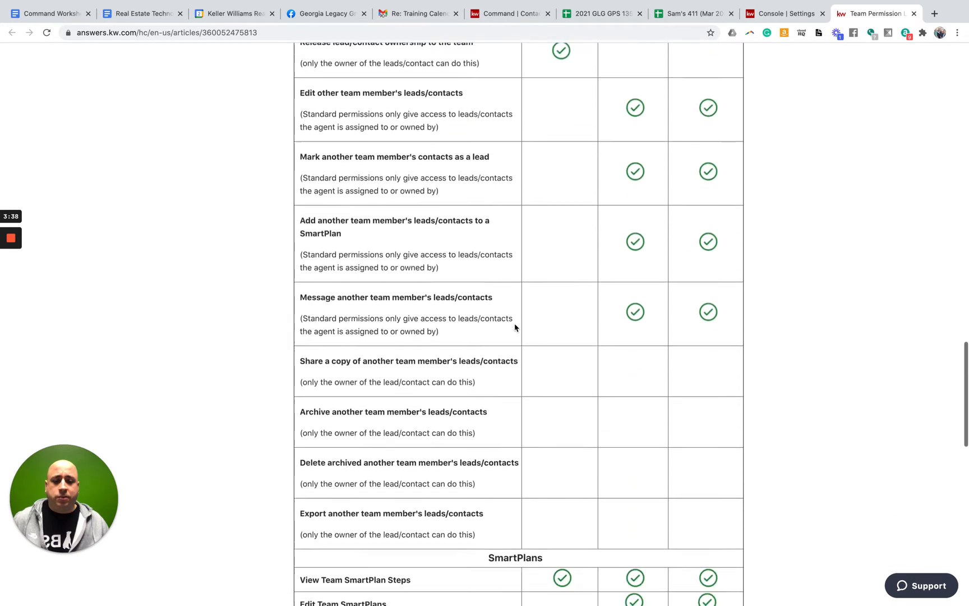
pyautogui.moveTo(475, 324); pyautogui.dragTo(591, 330)
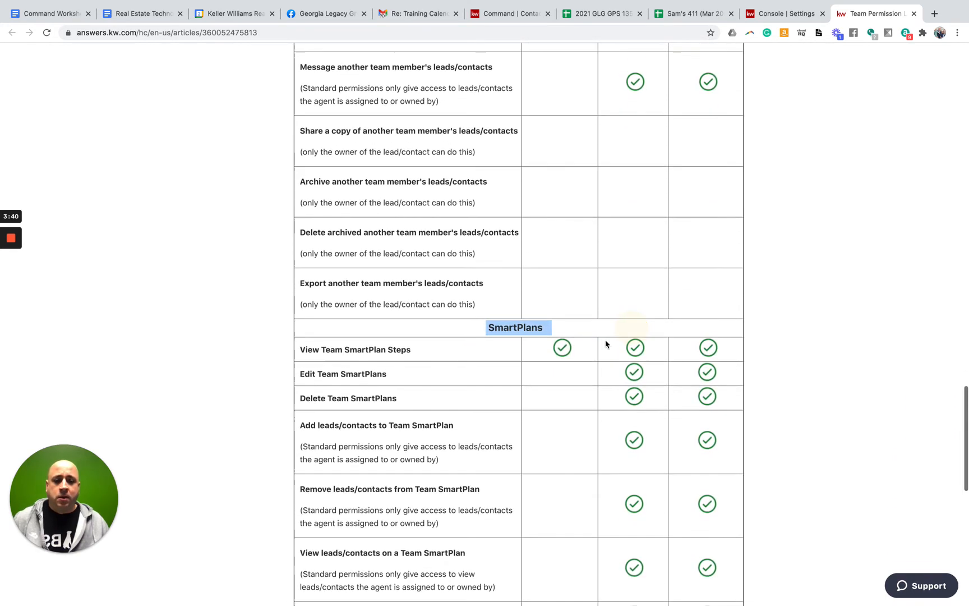
pyautogui.scroll(-3, 572, 351)
pyautogui.scroll(-3, 573, 351)
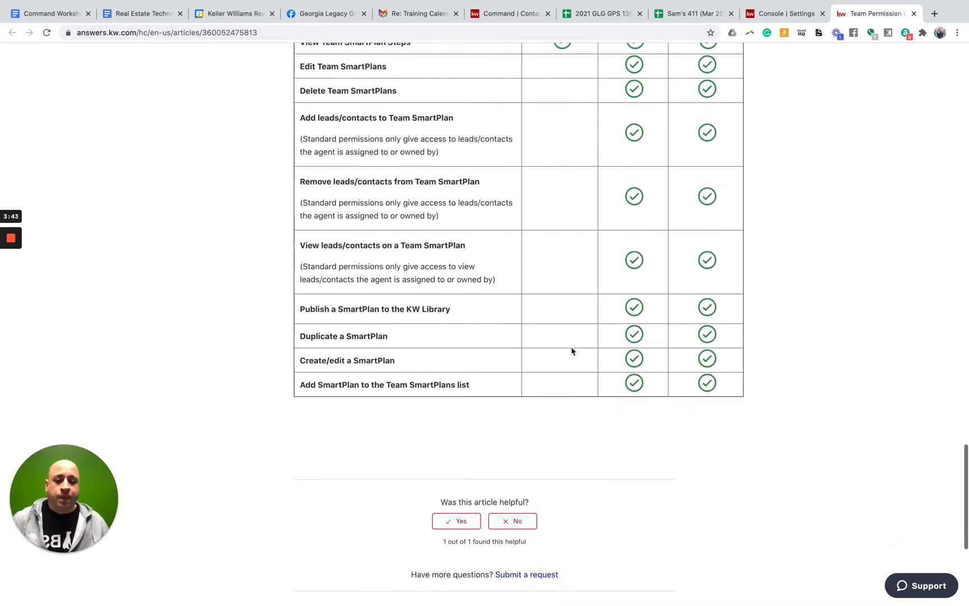
pyautogui.scroll(3, 580, 354)
pyautogui.scroll(15, 620, 355)
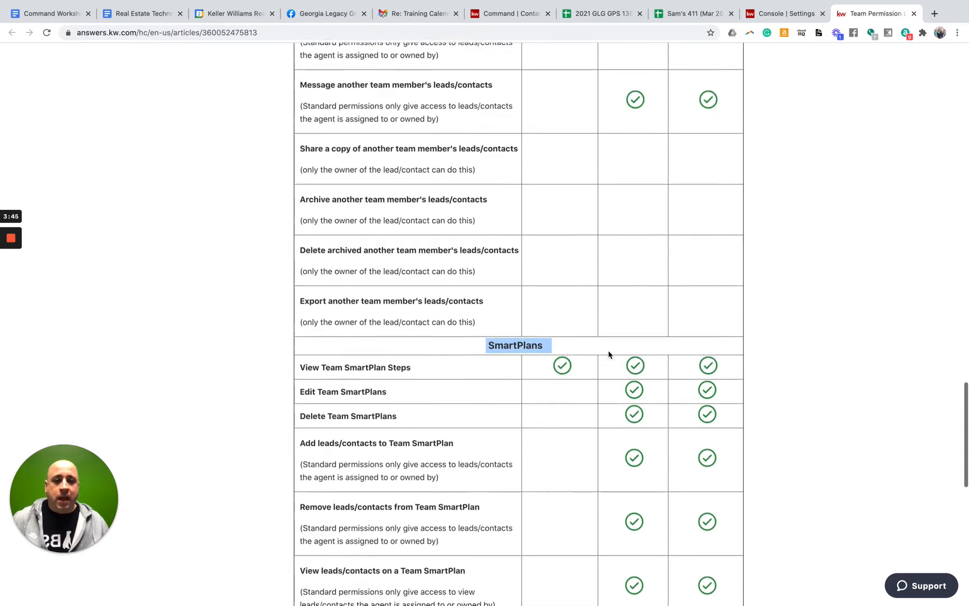
pyautogui.scroll(6, 616, 354)
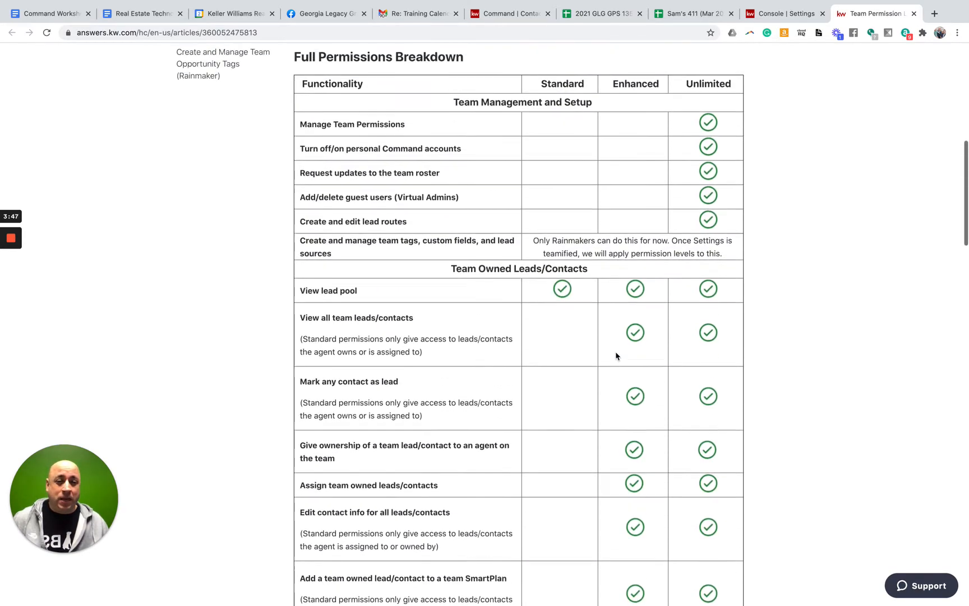
pyautogui.click(776, 16)
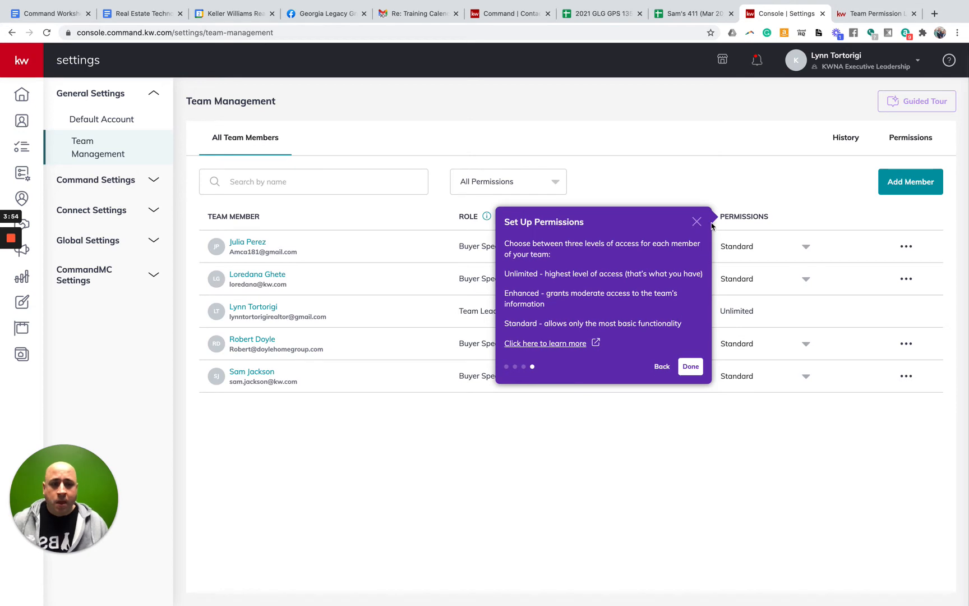
# Close the tour, raise the second Buyer Specialist to Unlimited, then reset them to Standard
pyautogui.click(689, 368)
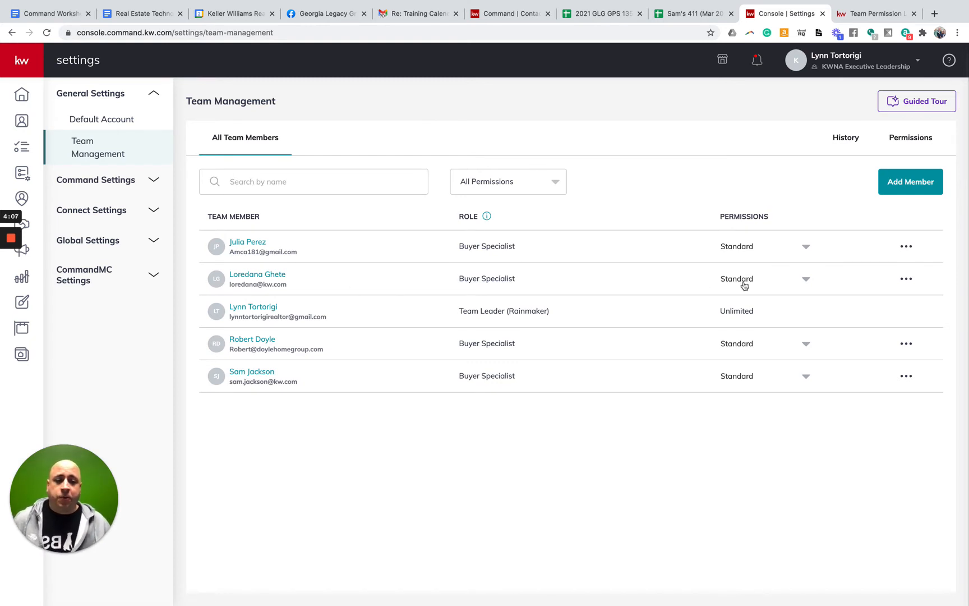
pyautogui.click(803, 279)
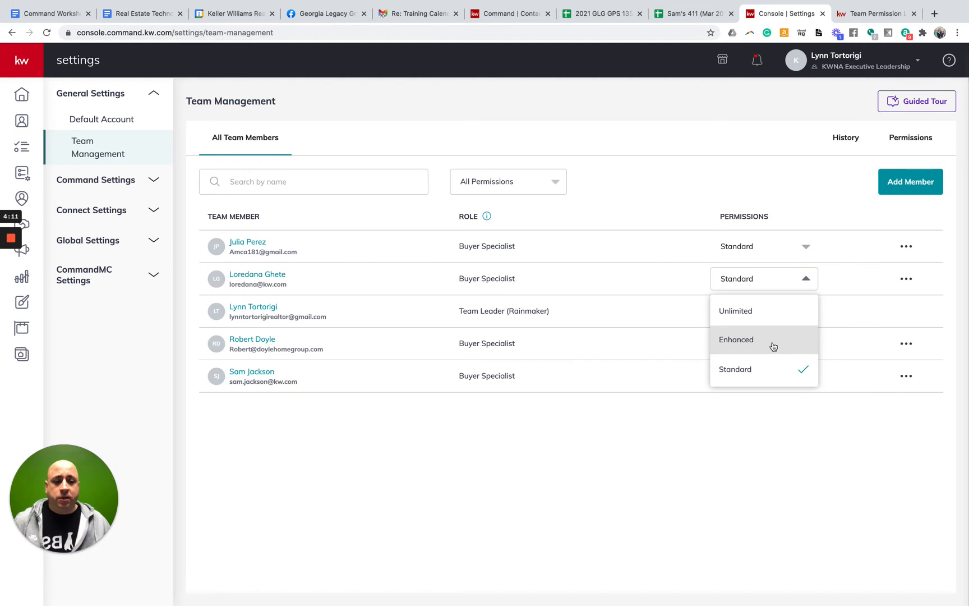
pyautogui.click(774, 321)
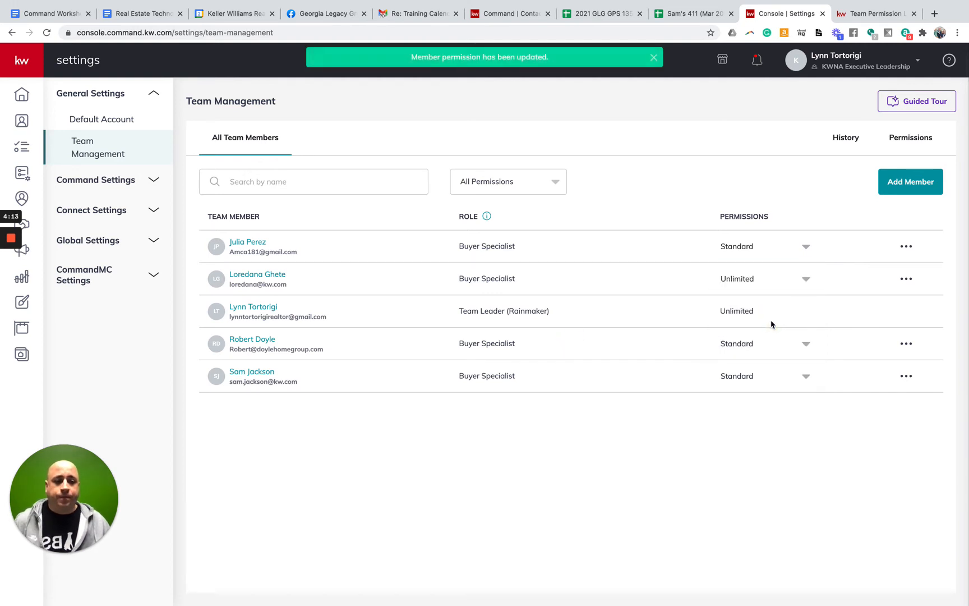
pyautogui.click(802, 278)
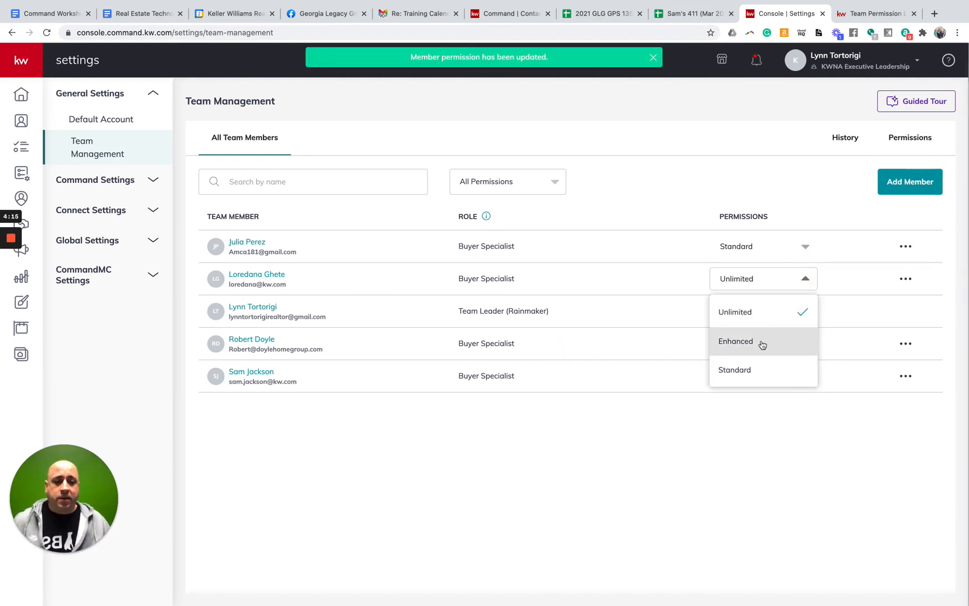
pyautogui.click(753, 377)
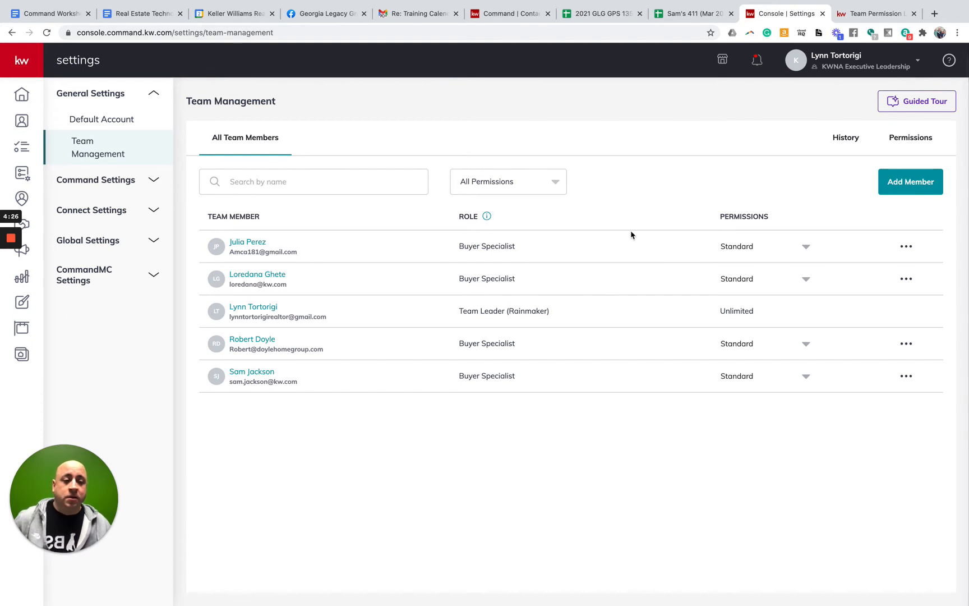
# Start Add Member and choose 'Add team member' as the member type
pyautogui.click(903, 185)
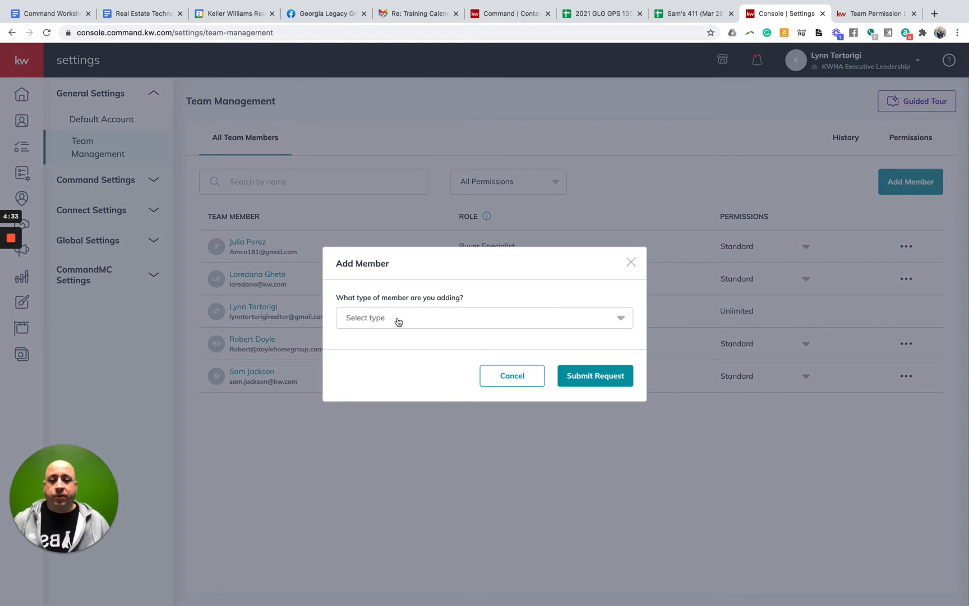
pyautogui.click(407, 320)
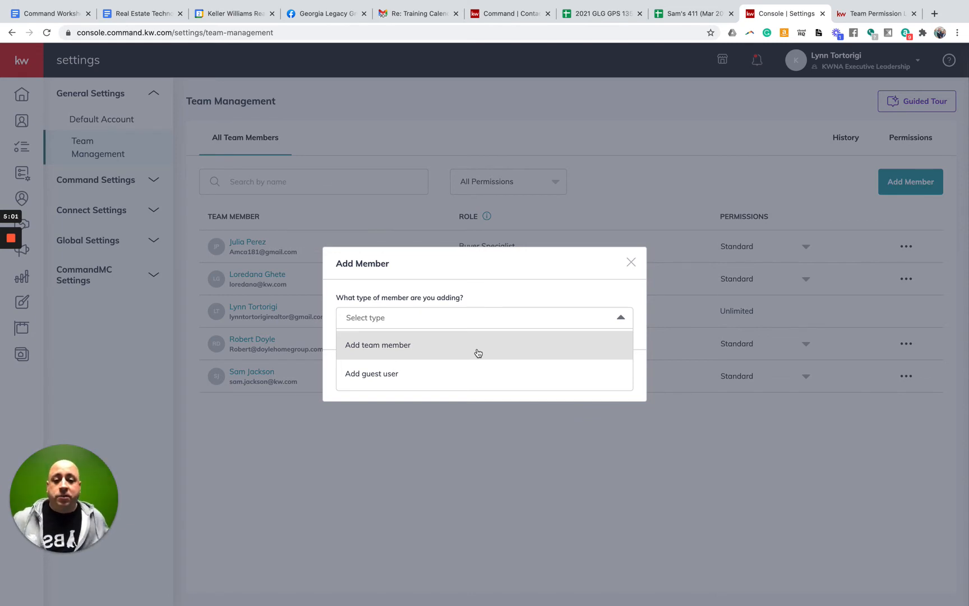
pyautogui.click(364, 353)
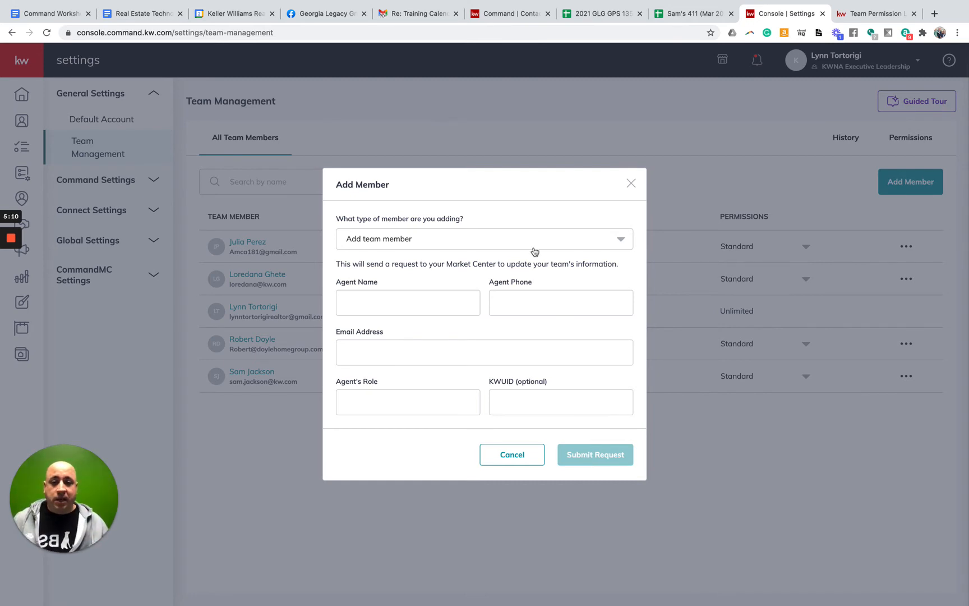
# Enter the new agent's full name and phone number in the Add Member form
pyautogui.click(501, 243)
pyautogui.click(487, 204)
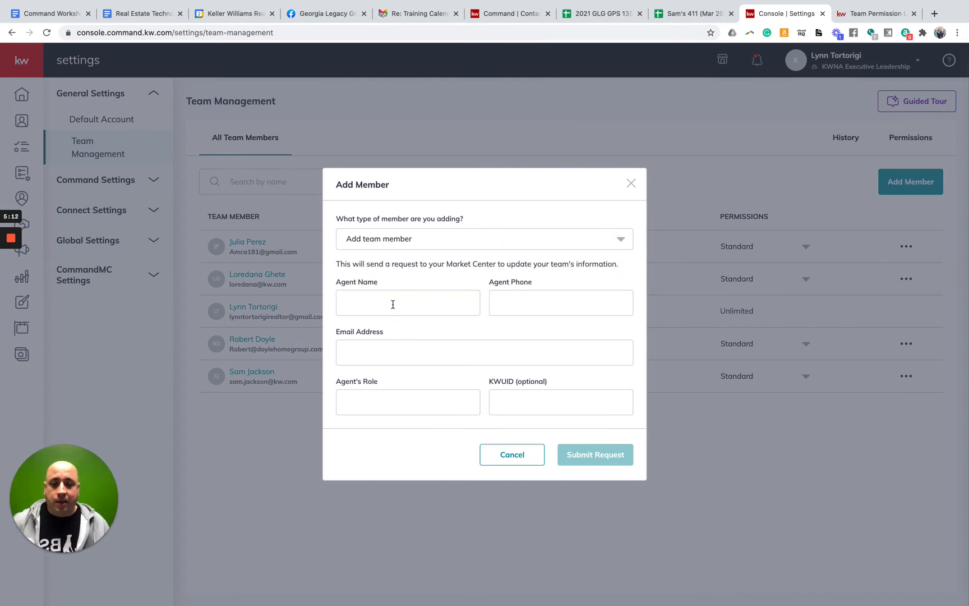
pyautogui.click(392, 304)
pyautogui.write('Joe')
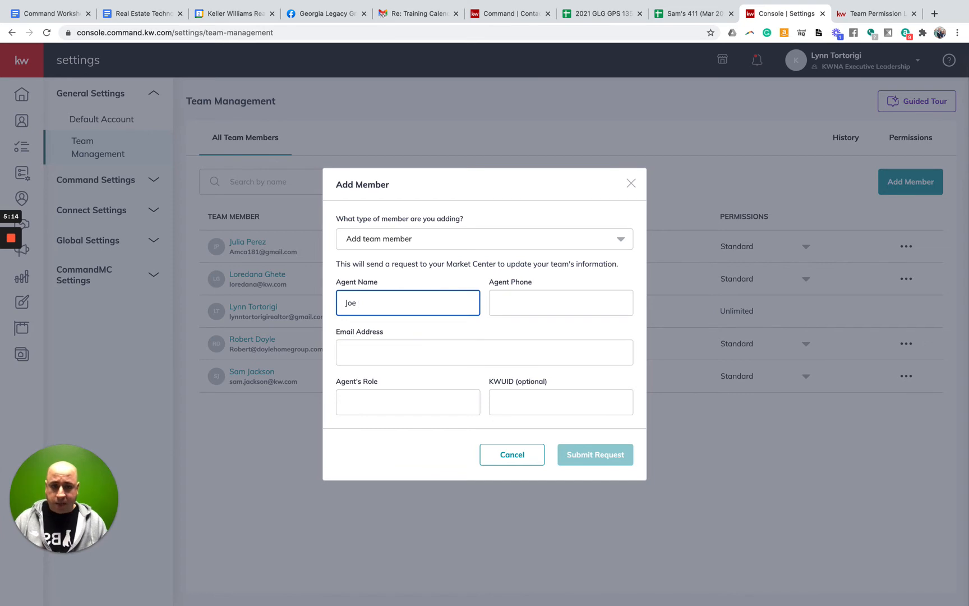
pyautogui.press('Tab')
pyautogui.write('Ag')
pyautogui.press('BackSpace')
pyautogui.press('BackSpace')
pyautogui.hotkey('shift', 'Tab')
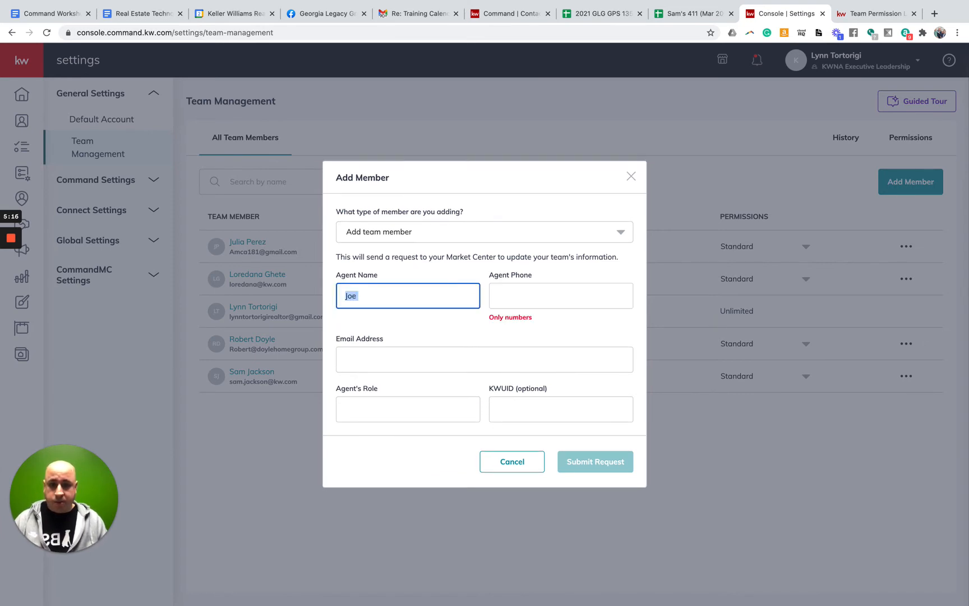
pyautogui.click(383, 302)
pyautogui.write('AGent')
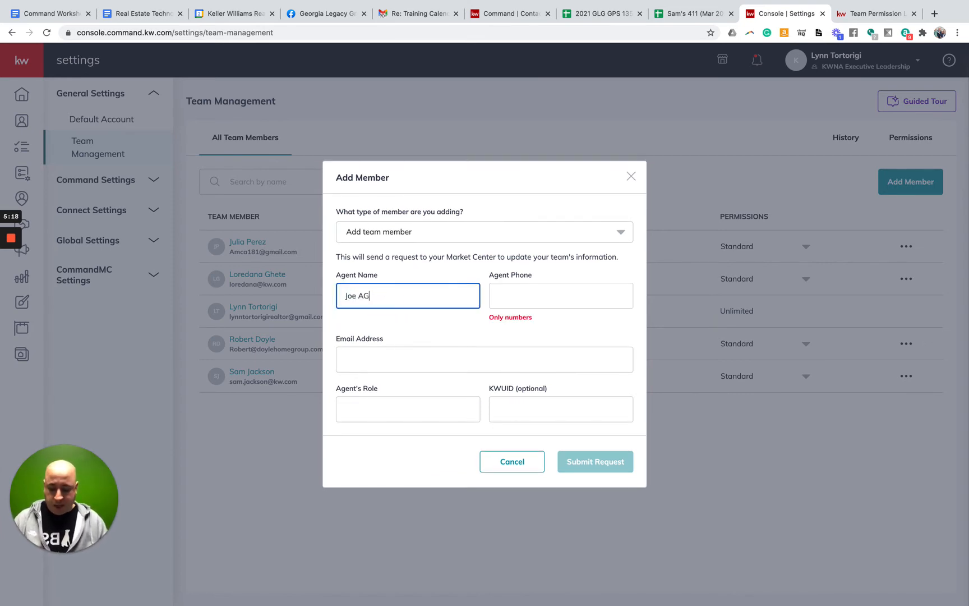
pyautogui.press('BackSpace')
pyautogui.press('BackSpace')
pyautogui.press('BackSpace')
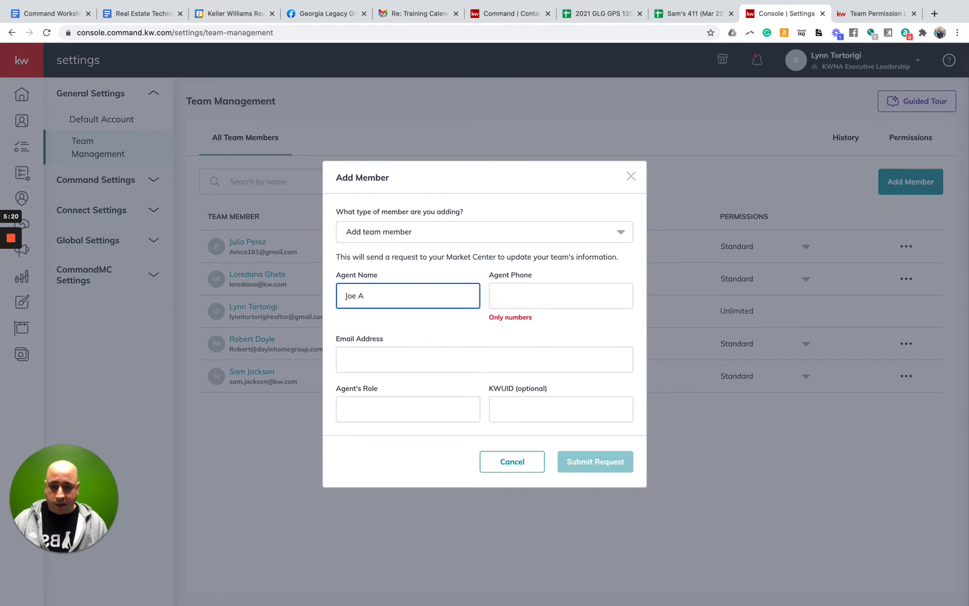
pyautogui.write('gent')
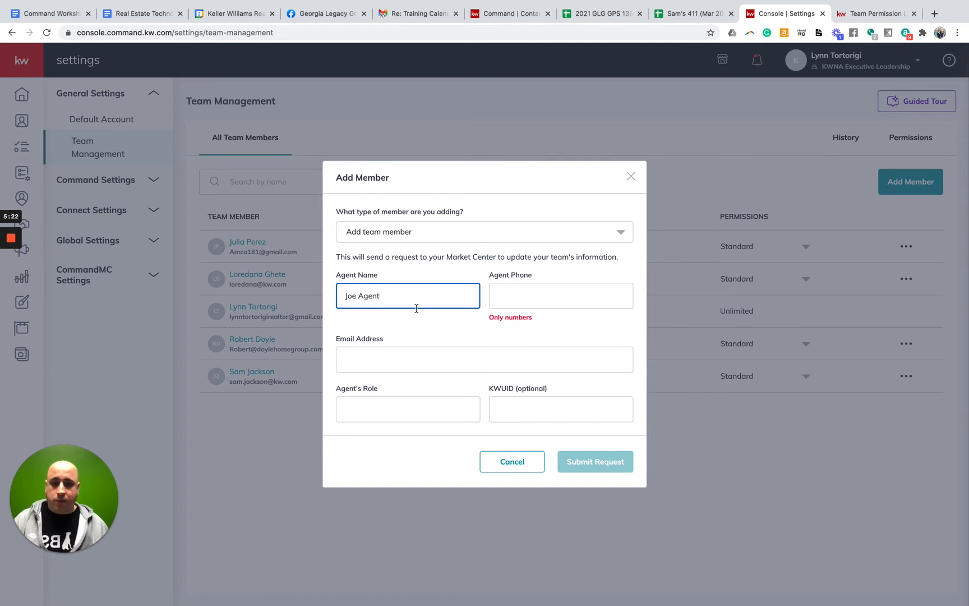
pyautogui.click(540, 293)
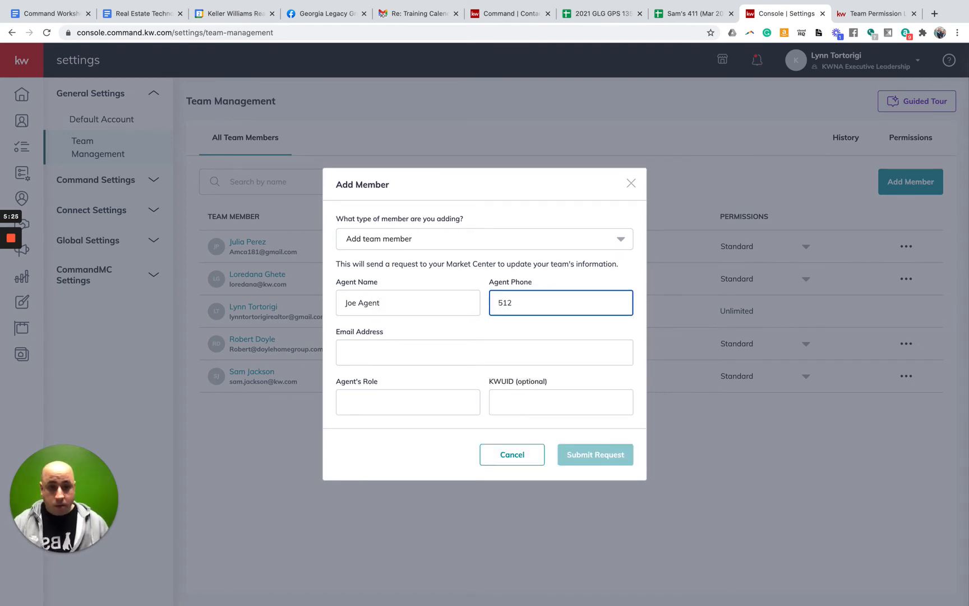
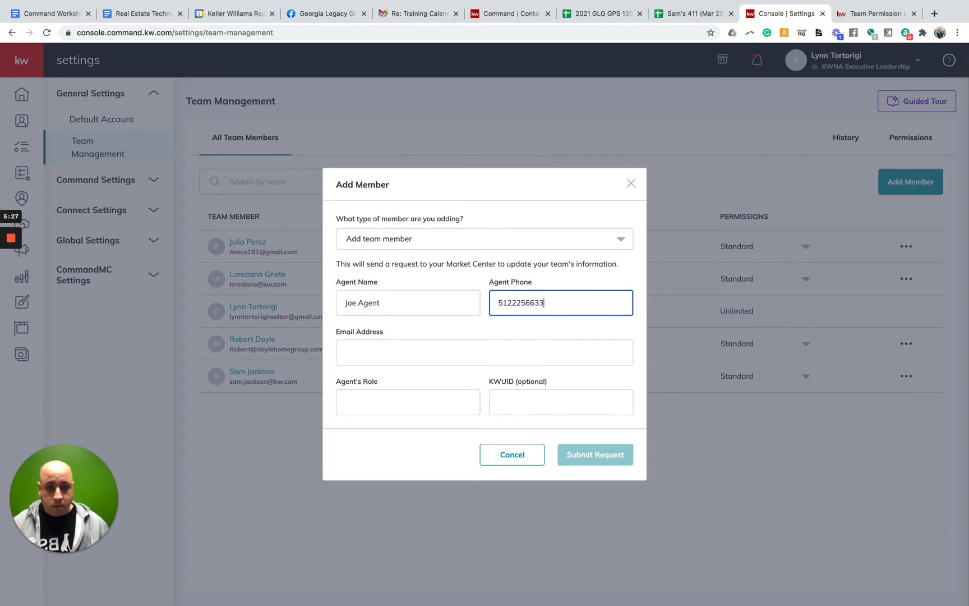
# Fill in the agent's e-mail, set the role to 'Dir of Lead Gen', and submit the request
pyautogui.click(472, 345)
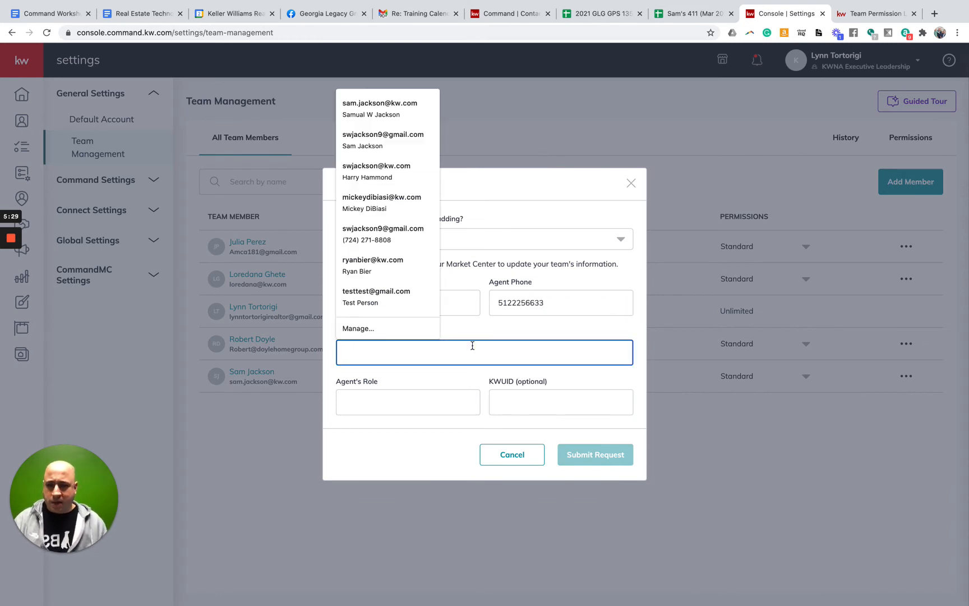
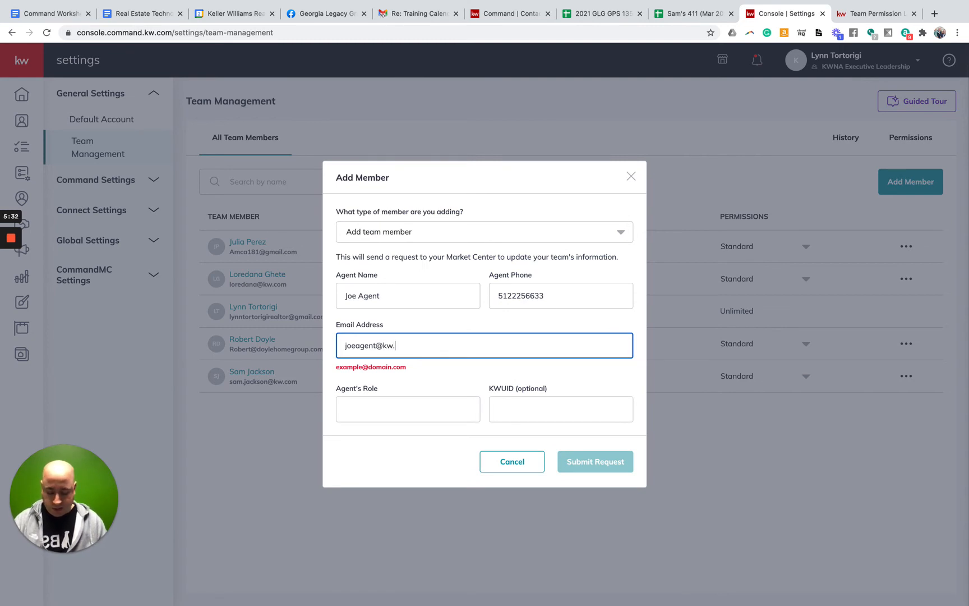
pyautogui.click(374, 352)
pyautogui.press('Delete')
pyautogui.write('33')
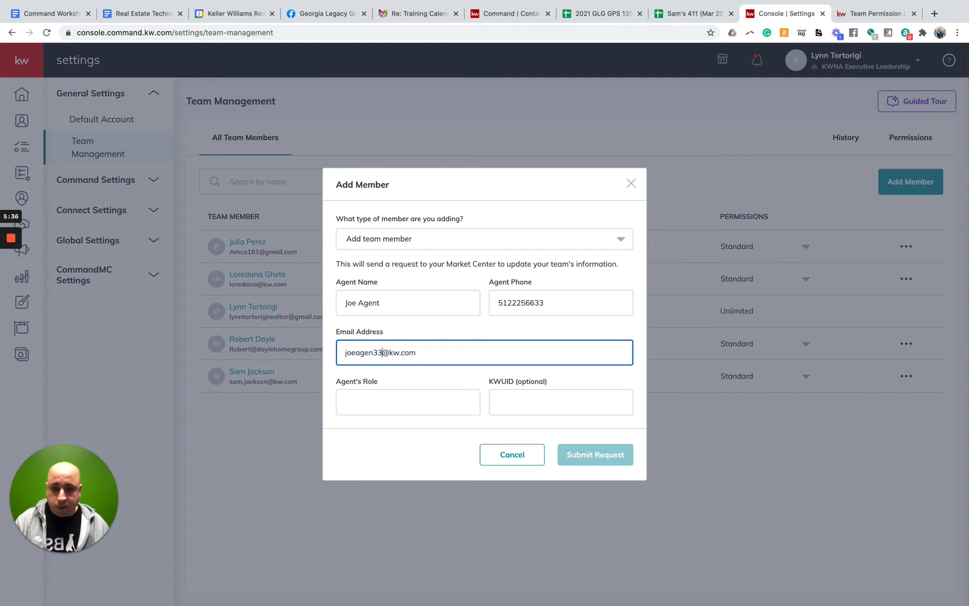
pyautogui.click(397, 408)
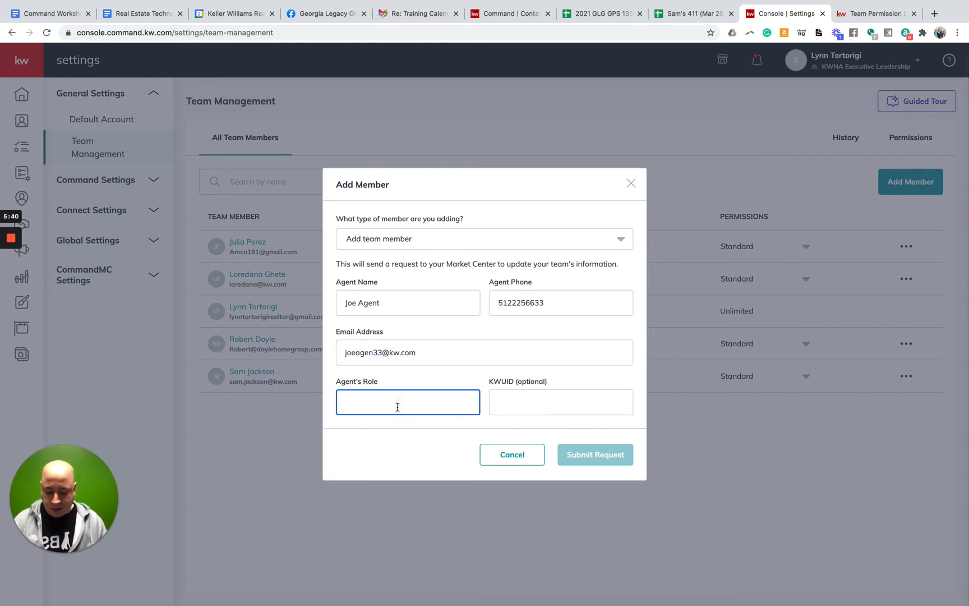
pyautogui.write('LEad')
pyautogui.press('BackSpace')
pyautogui.press('BackSpace')
pyautogui.press('BackSpace')
pyautogui.press('BackSpace')
pyautogui.write('D')
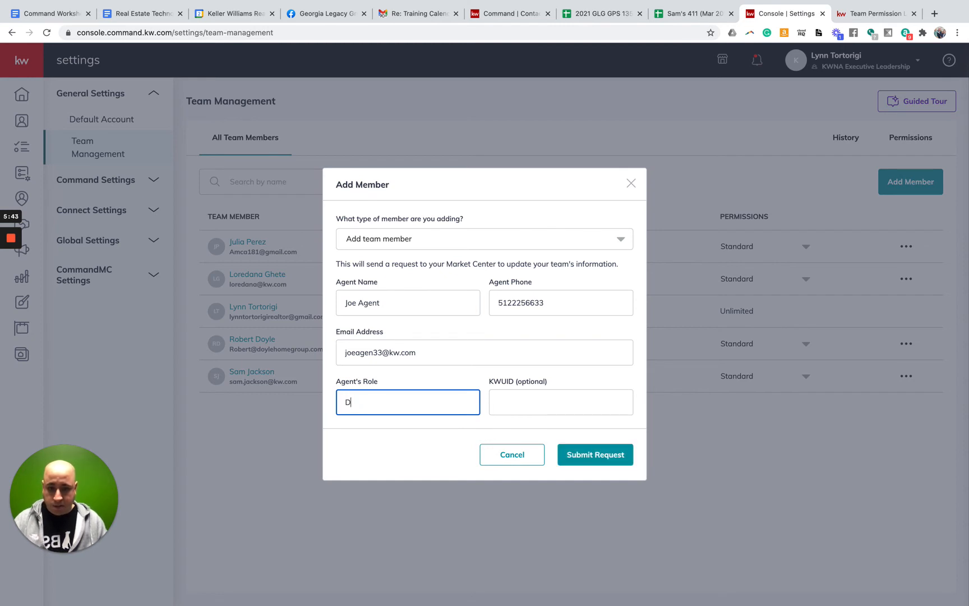
pyautogui.write('ir of Lead')
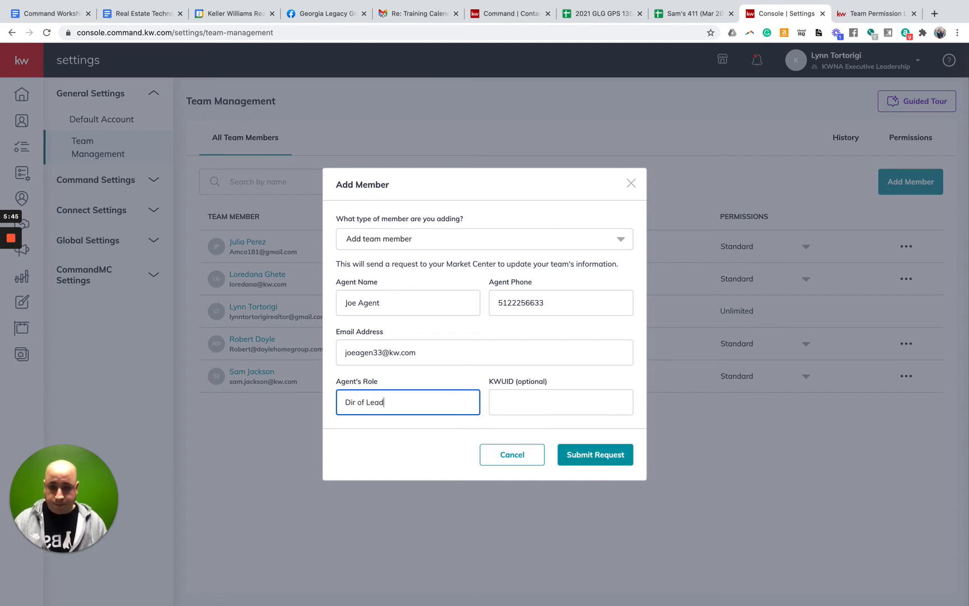
pyautogui.write(' Gen')
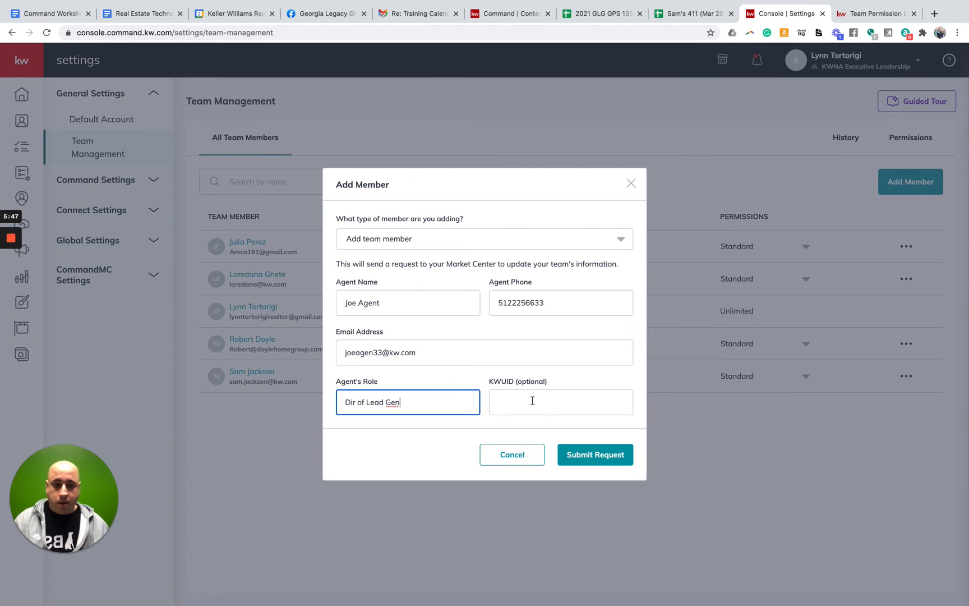
pyautogui.click(598, 453)
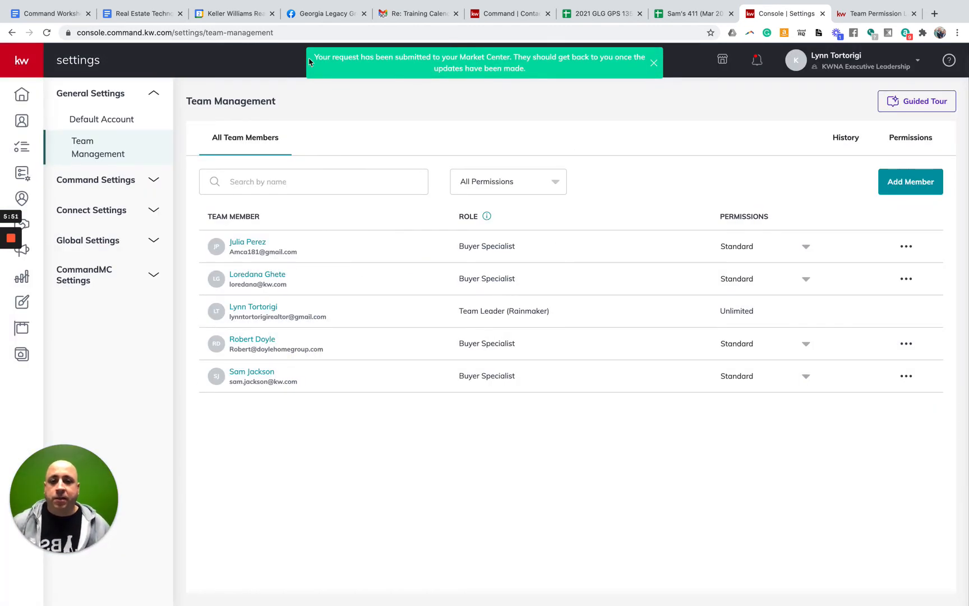
pyautogui.moveTo(316, 58); pyautogui.dragTo(607, 71)
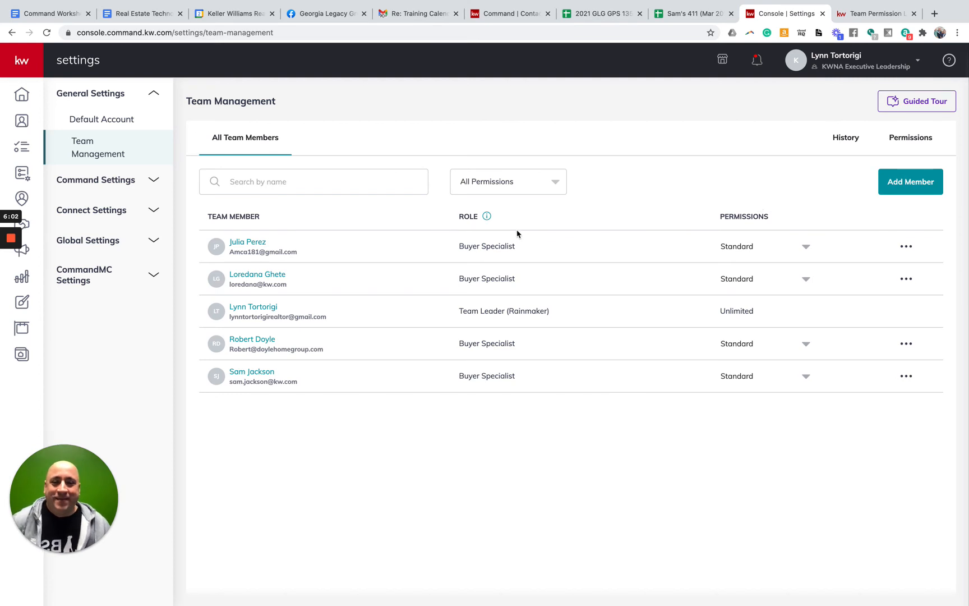
pyautogui.click(910, 186)
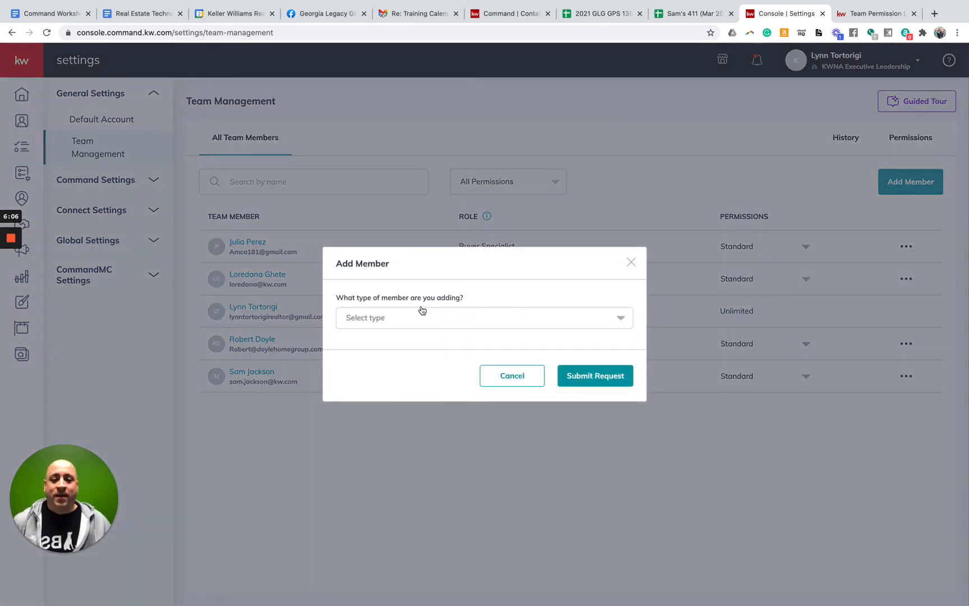
pyautogui.click(427, 319)
pyautogui.click(370, 373)
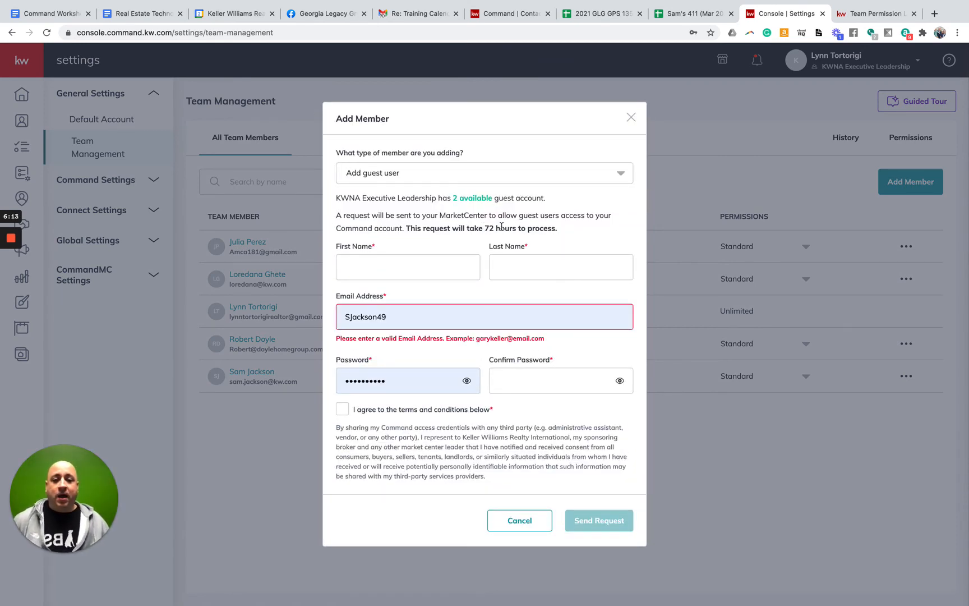
pyautogui.moveTo(453, 198); pyautogui.dragTo(524, 194)
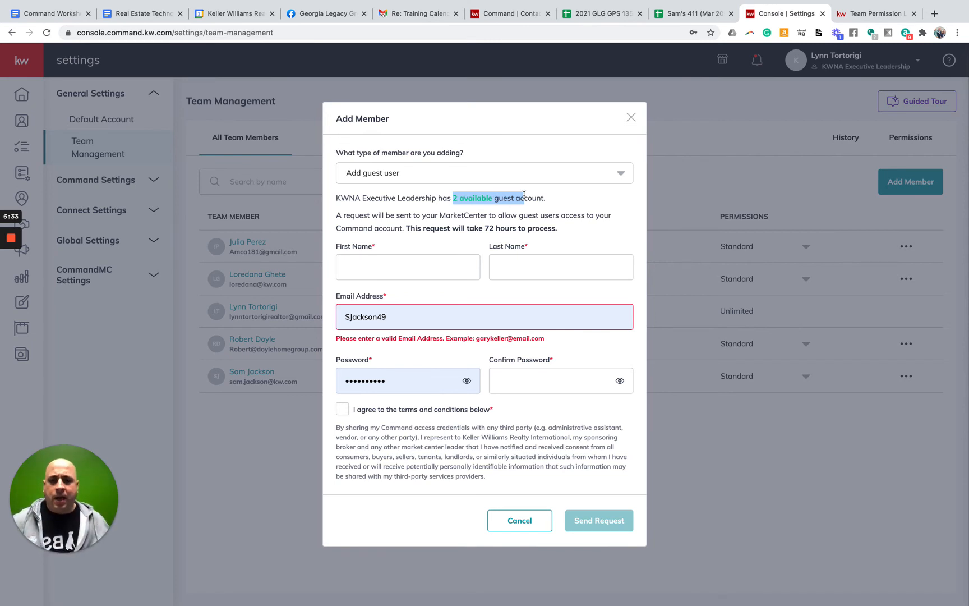
pyautogui.moveTo(336, 215); pyautogui.dragTo(528, 215)
pyautogui.click(562, 236)
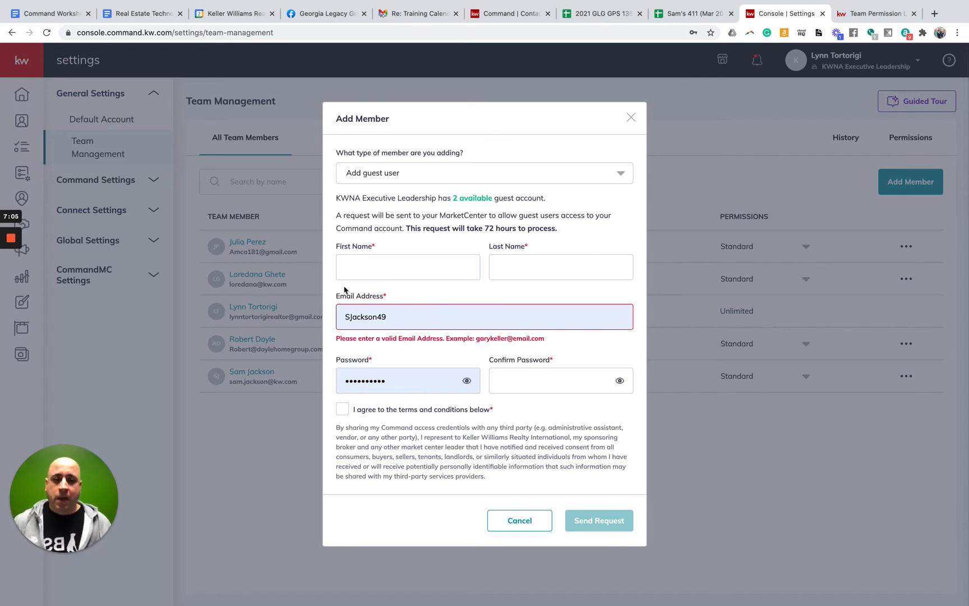
pyautogui.click(631, 120)
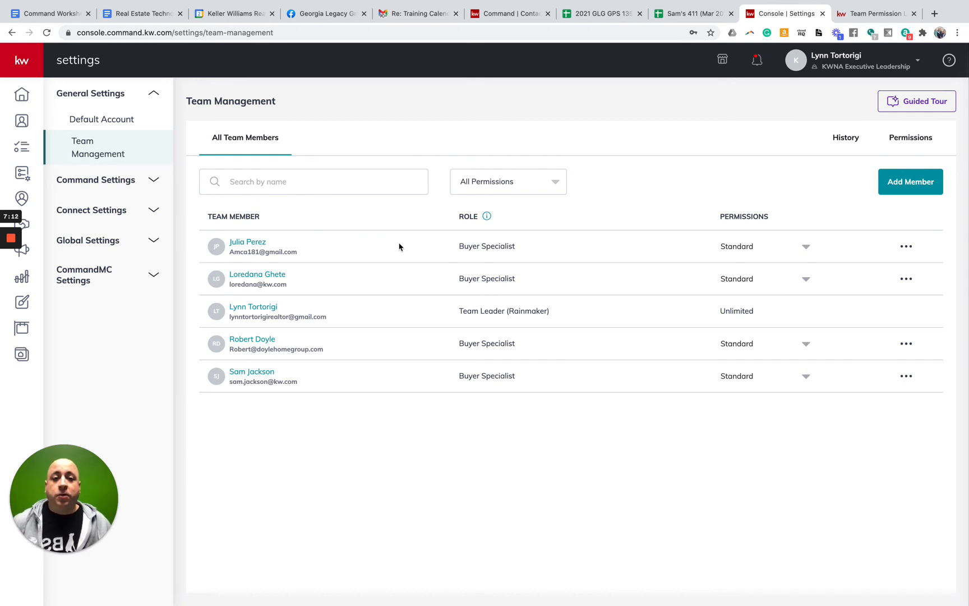
# View the Contacts list, then go to Settings from the account menu
pyautogui.click(21, 123)
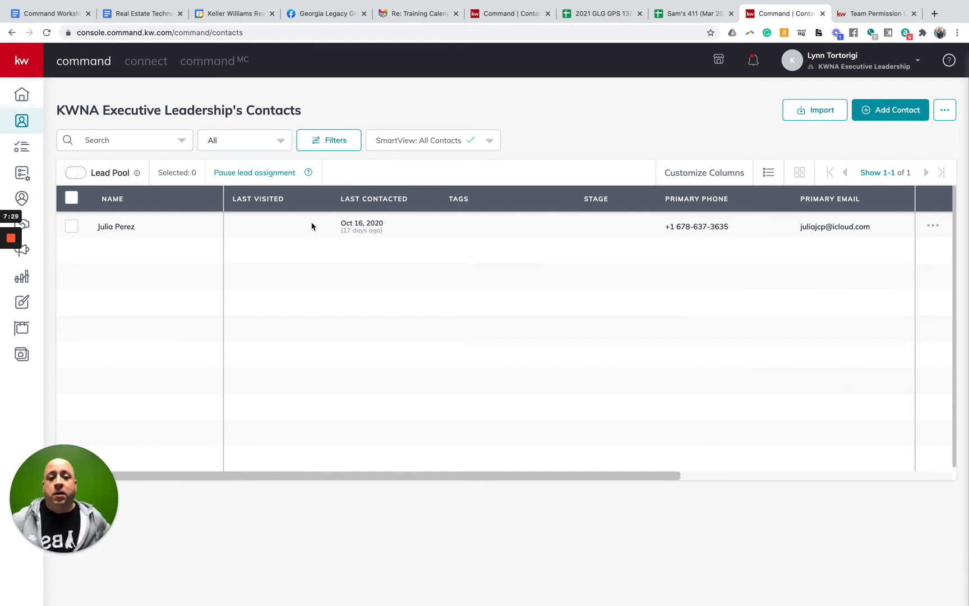
pyautogui.click(860, 58)
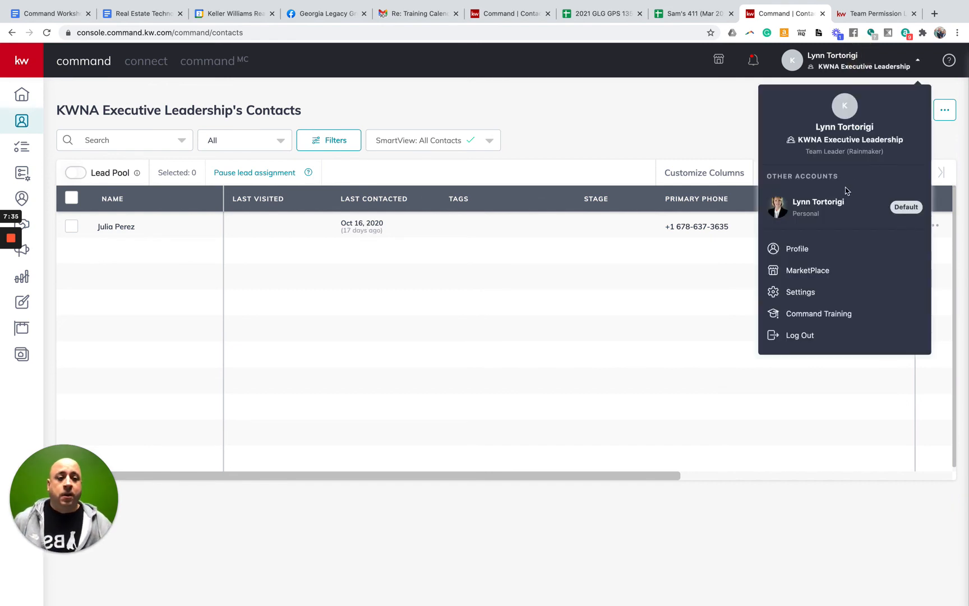
pyautogui.click(815, 292)
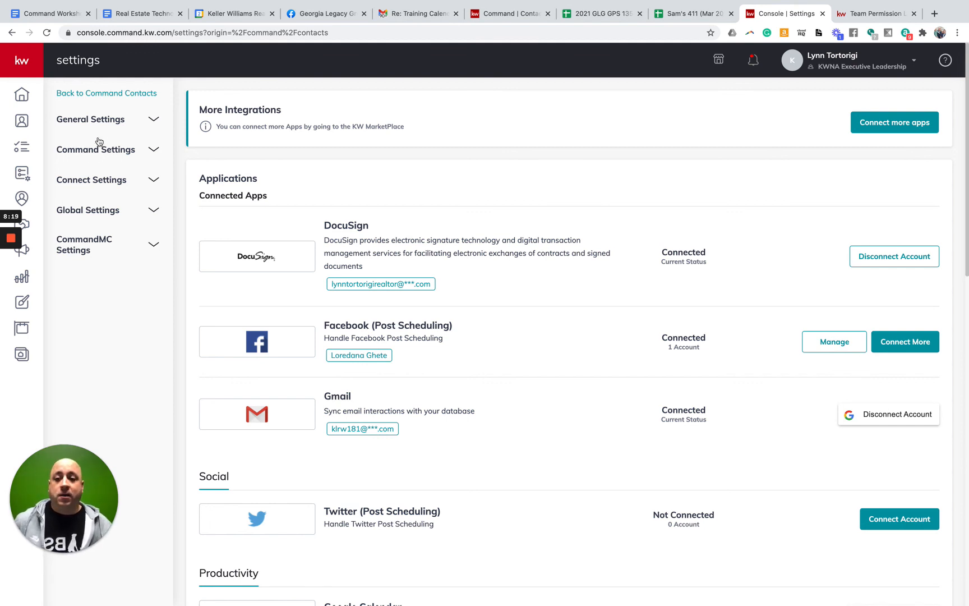
# Expand General Settings in the settings sidebar and open Team Management
pyautogui.click(94, 119)
pyautogui.click(122, 166)
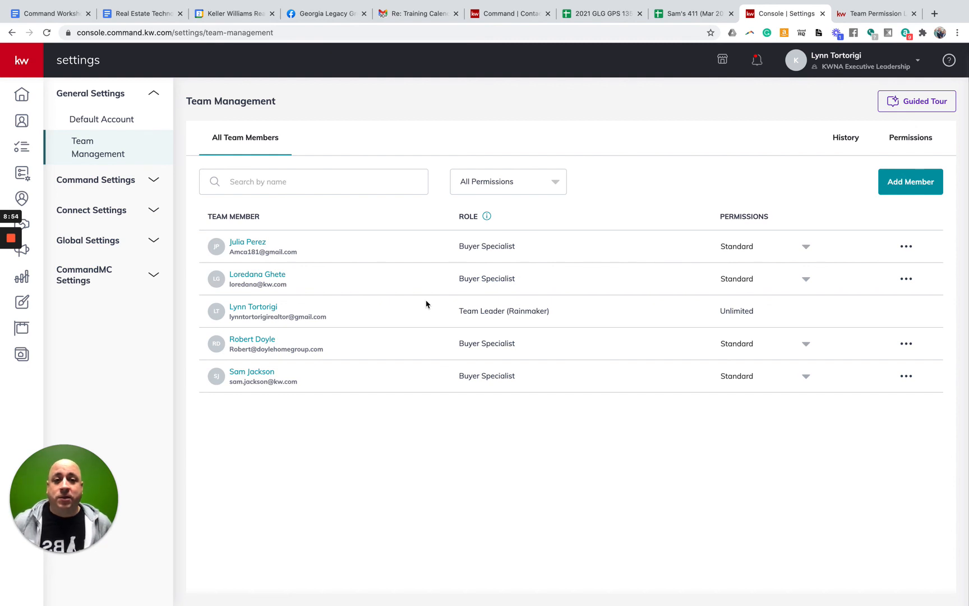
pyautogui.moveTo(11, 247)
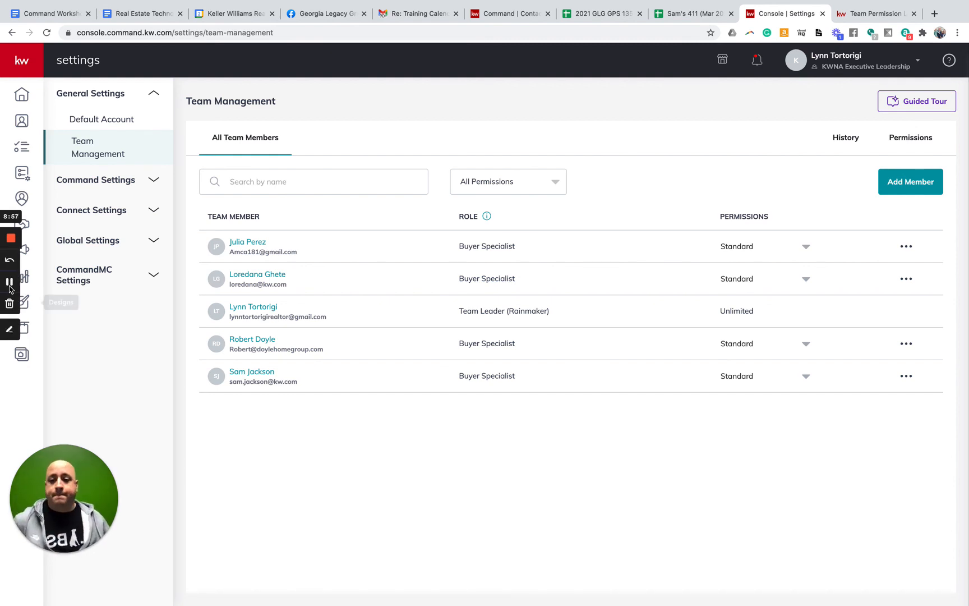